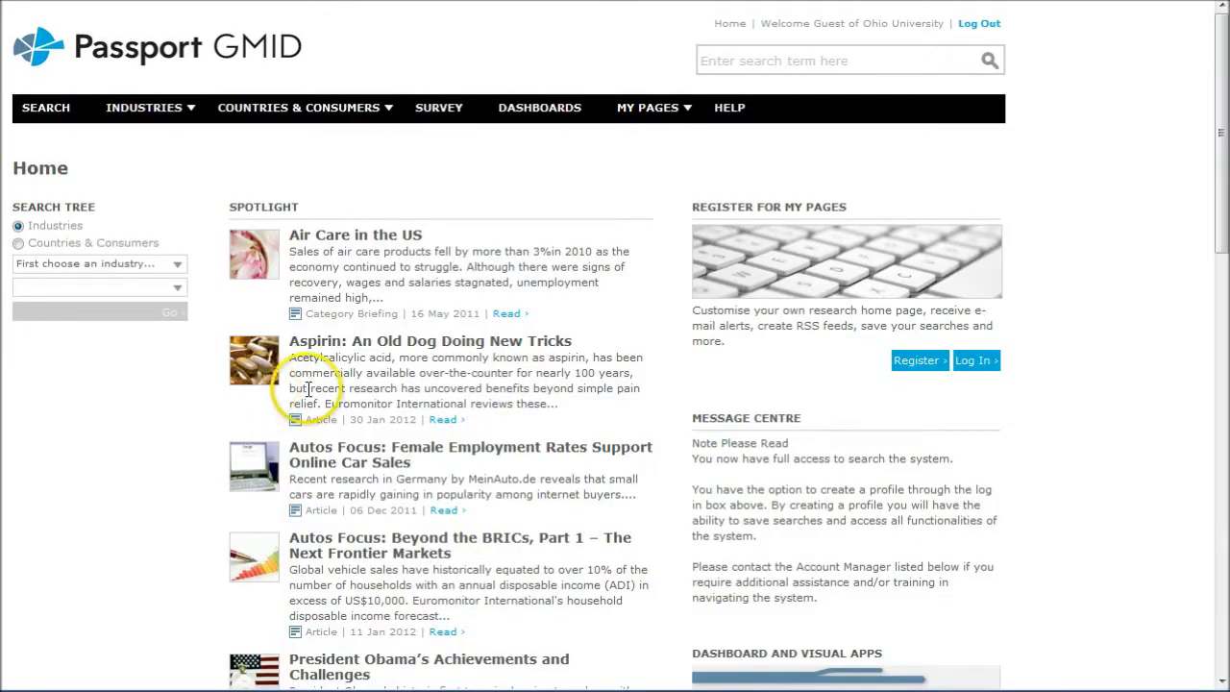
In Economy, Finance and Trade, pick Finance in the Search Tree and start the search.
mouse_move(365, 108)
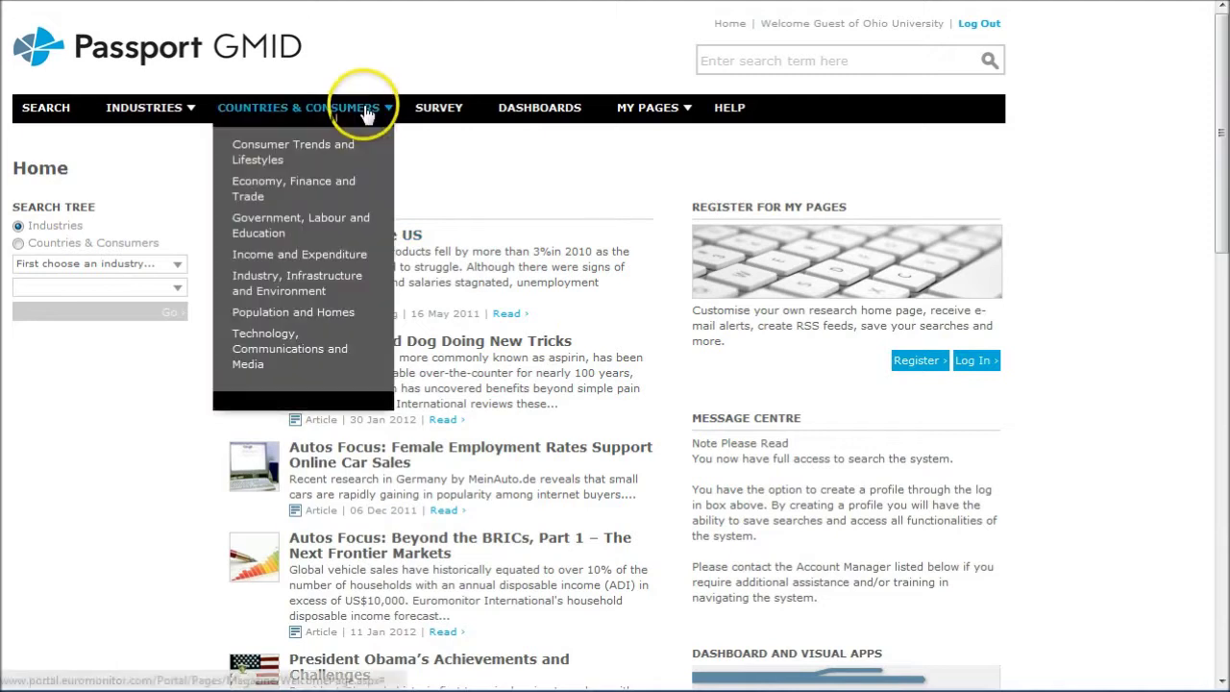
left_click(262, 191)
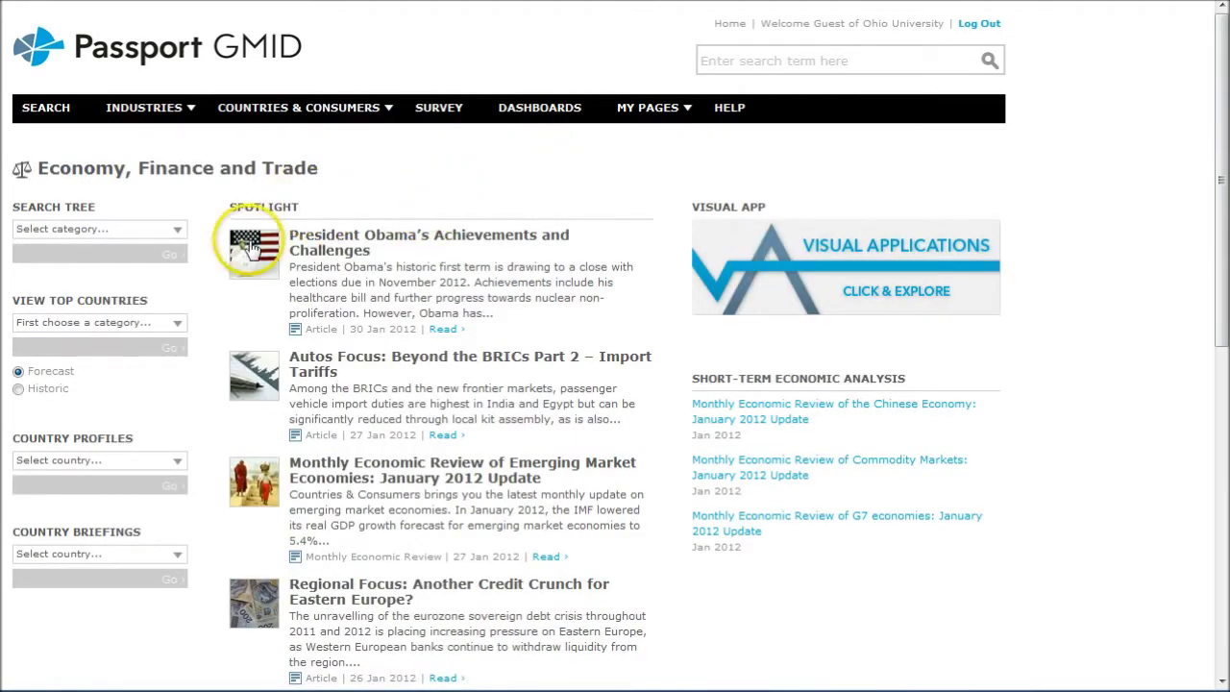
left_click(177, 230)
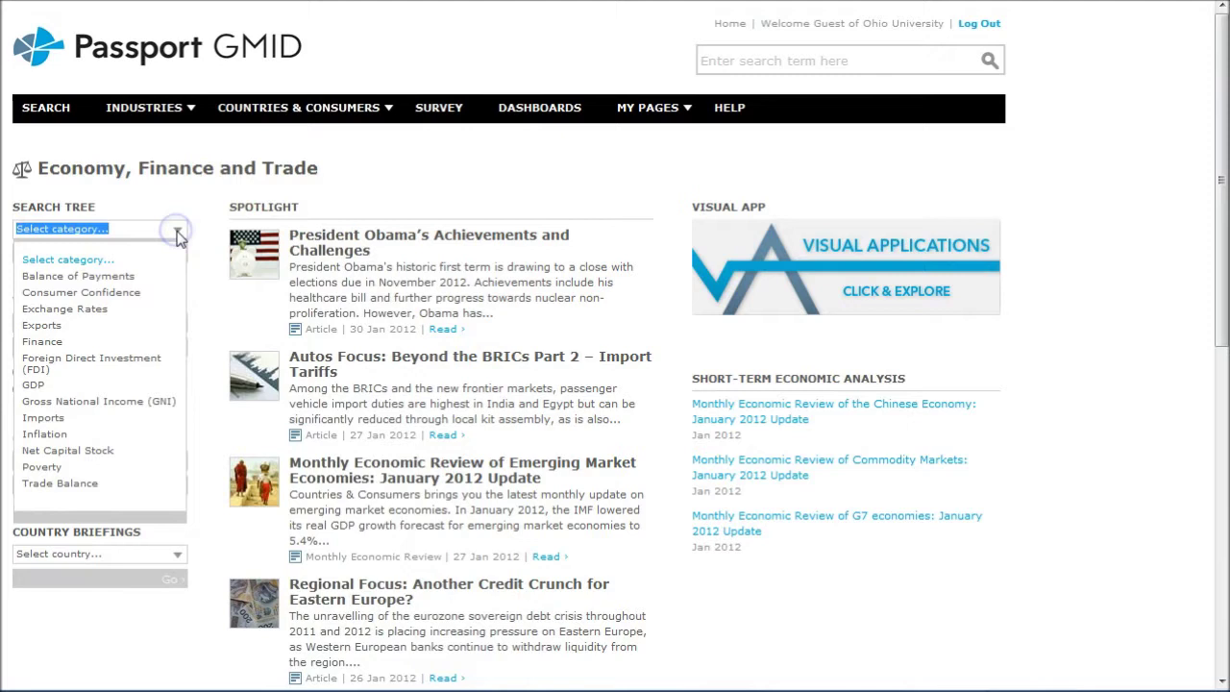
left_click(44, 342)
left_click(122, 256)
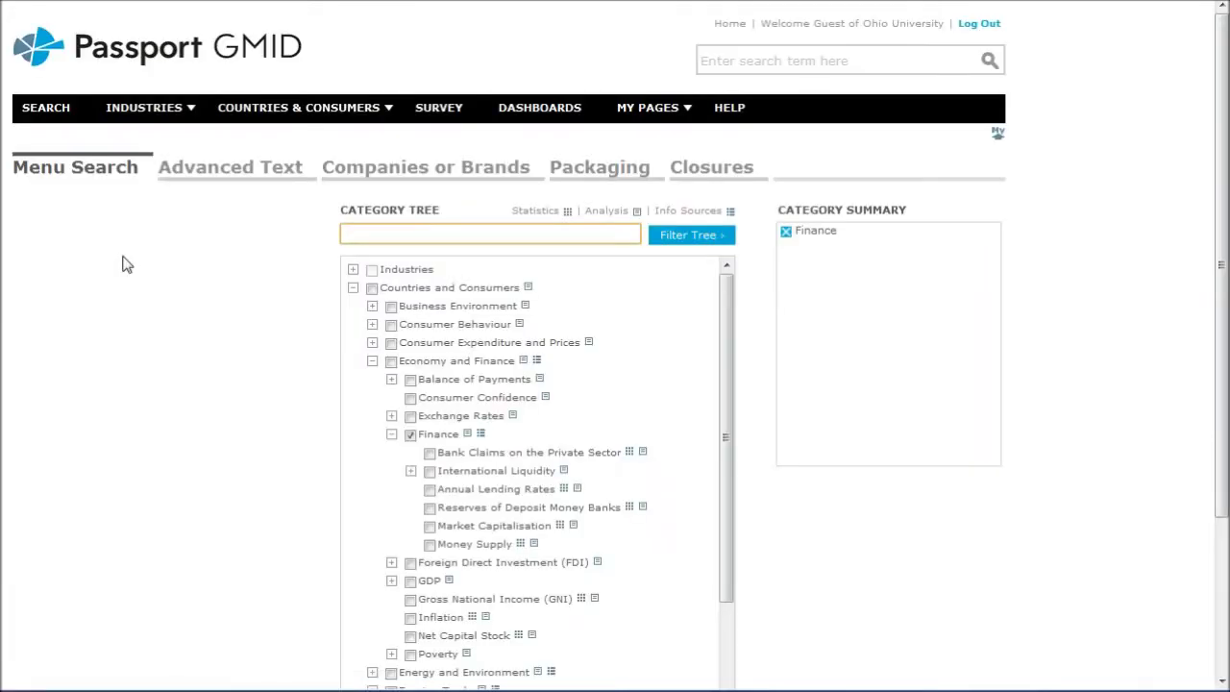
Select Exchange Rates Against US Dollar from the Exchange Rates group.
left_click(409, 437)
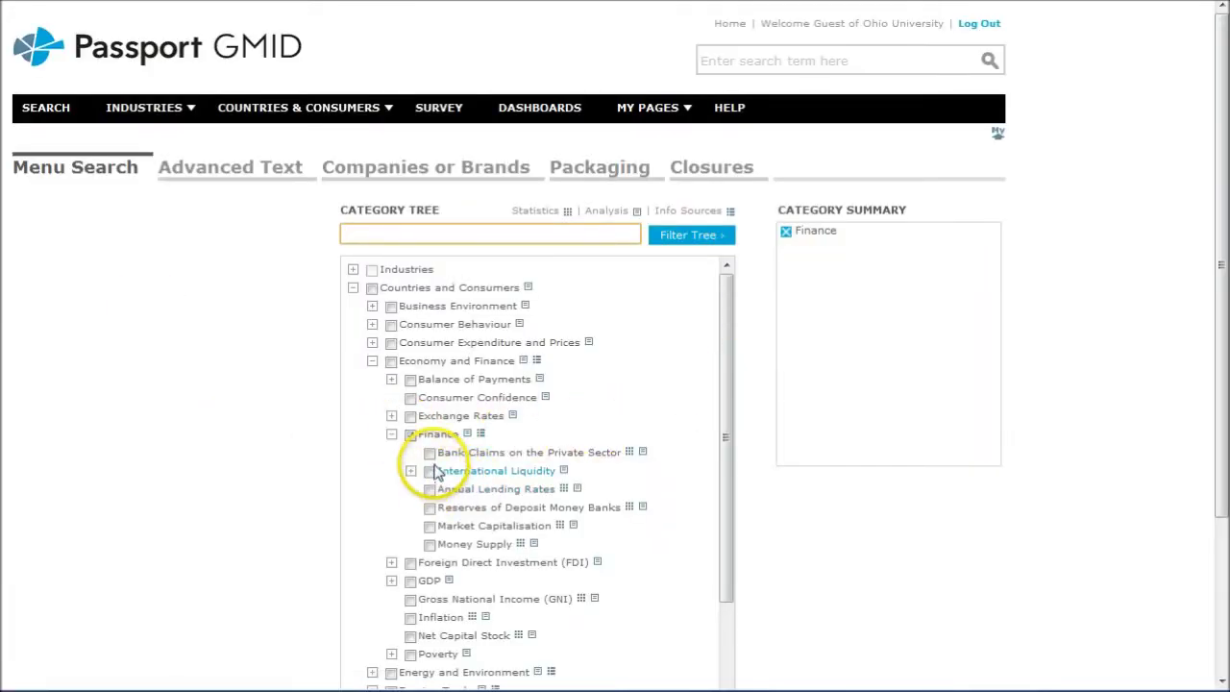
left_click(391, 417)
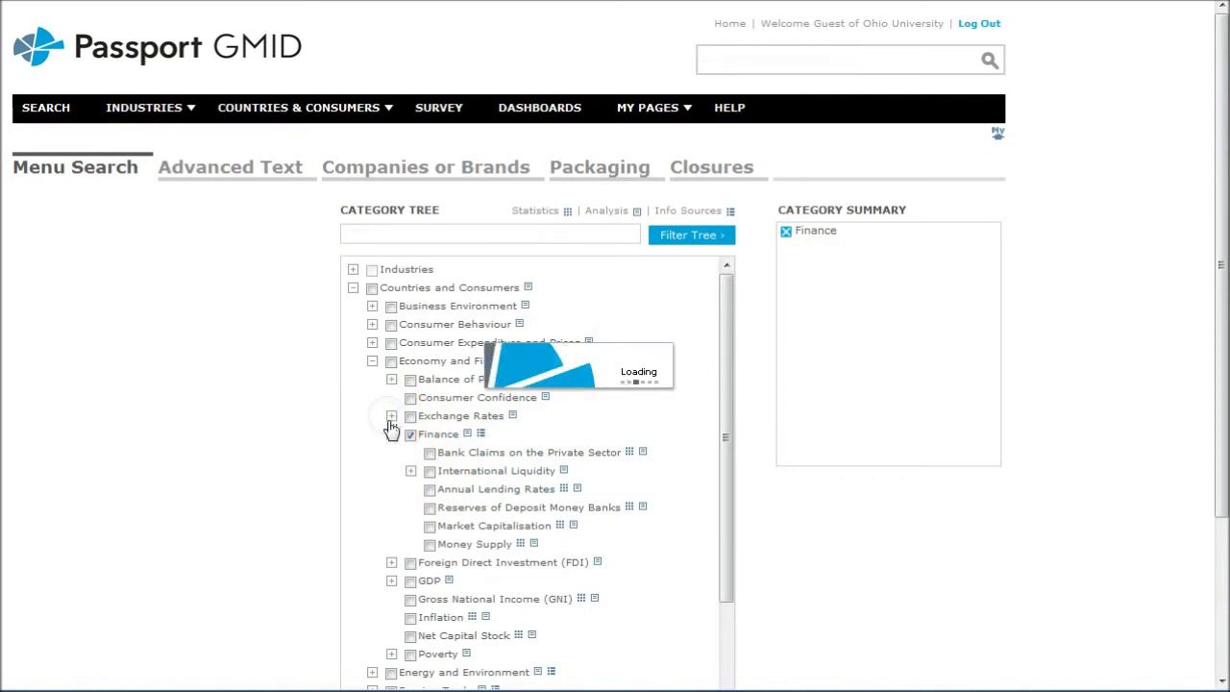
left_click(429, 435)
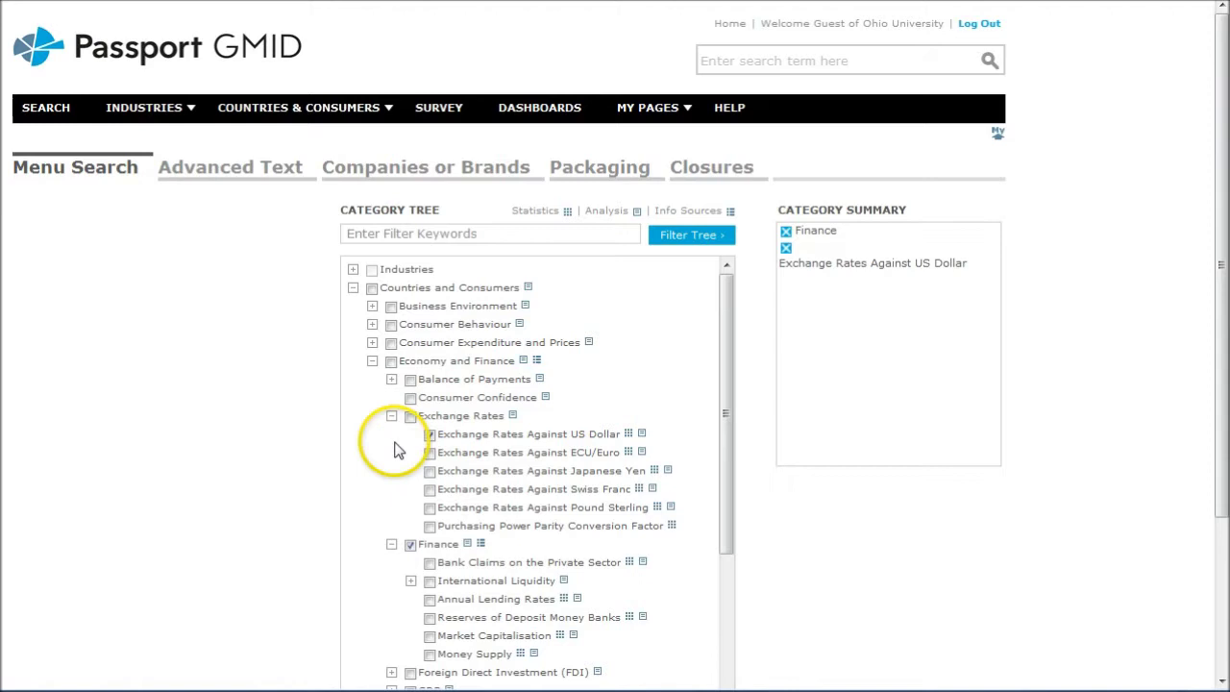
scroll(404, 448, "down", 1)
scroll(409, 452, "down", 1)
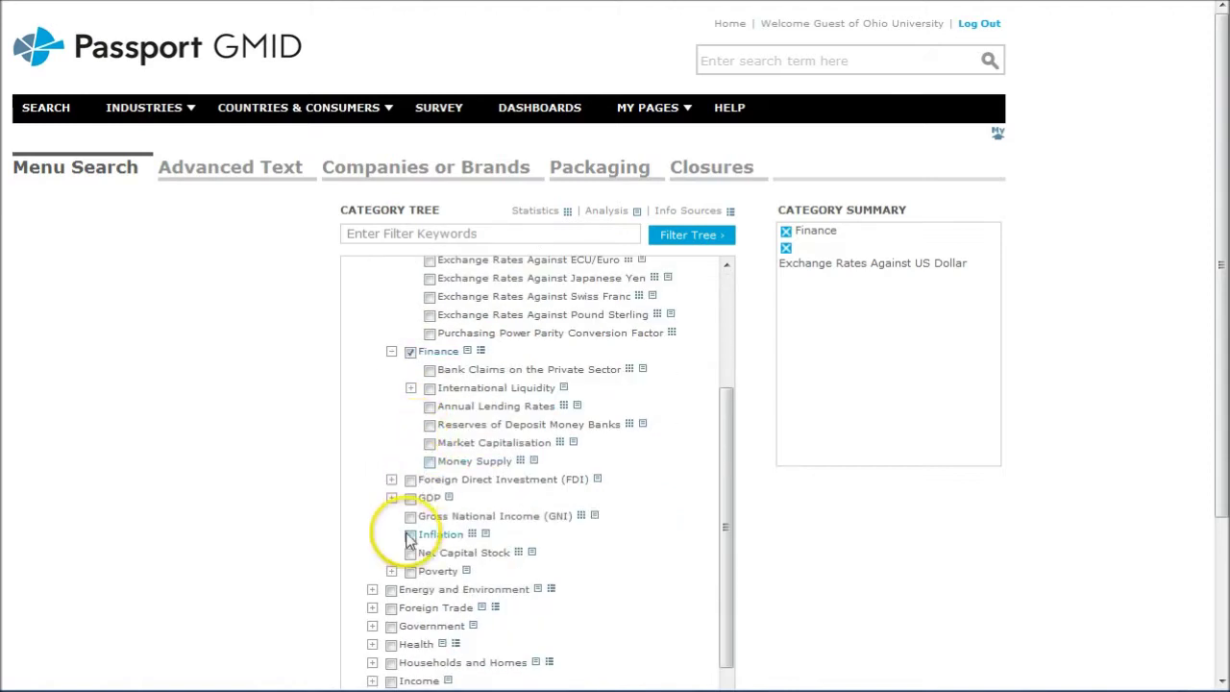
Under Government Finance, select Government Expenditure, Government Revenue, Foreign Debt, Public Debt and Public Debt as % of GDP.
left_click(372, 626)
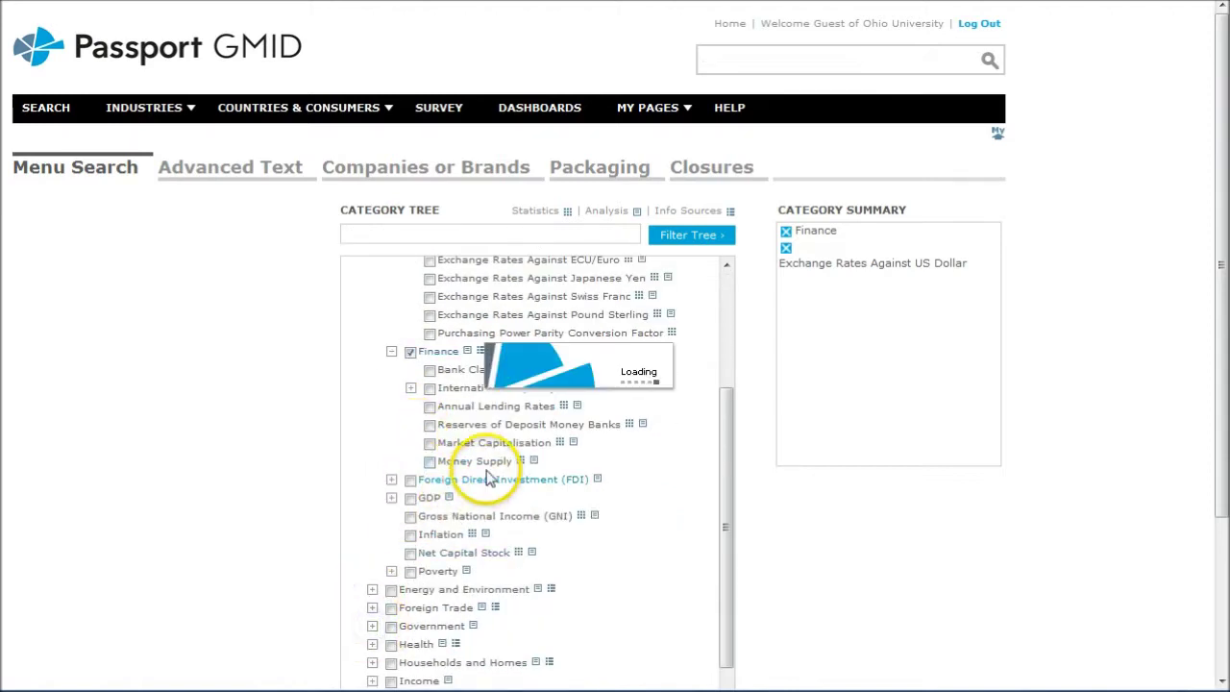
scroll(488, 478, "down", 1)
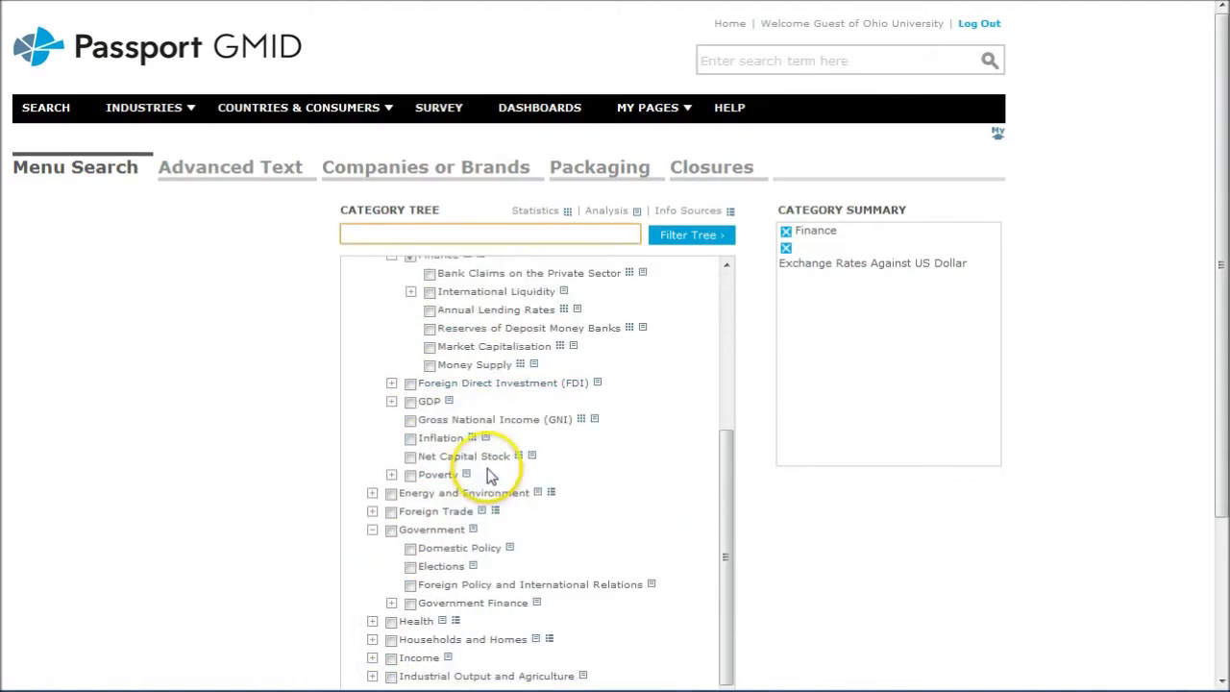
left_click(391, 603)
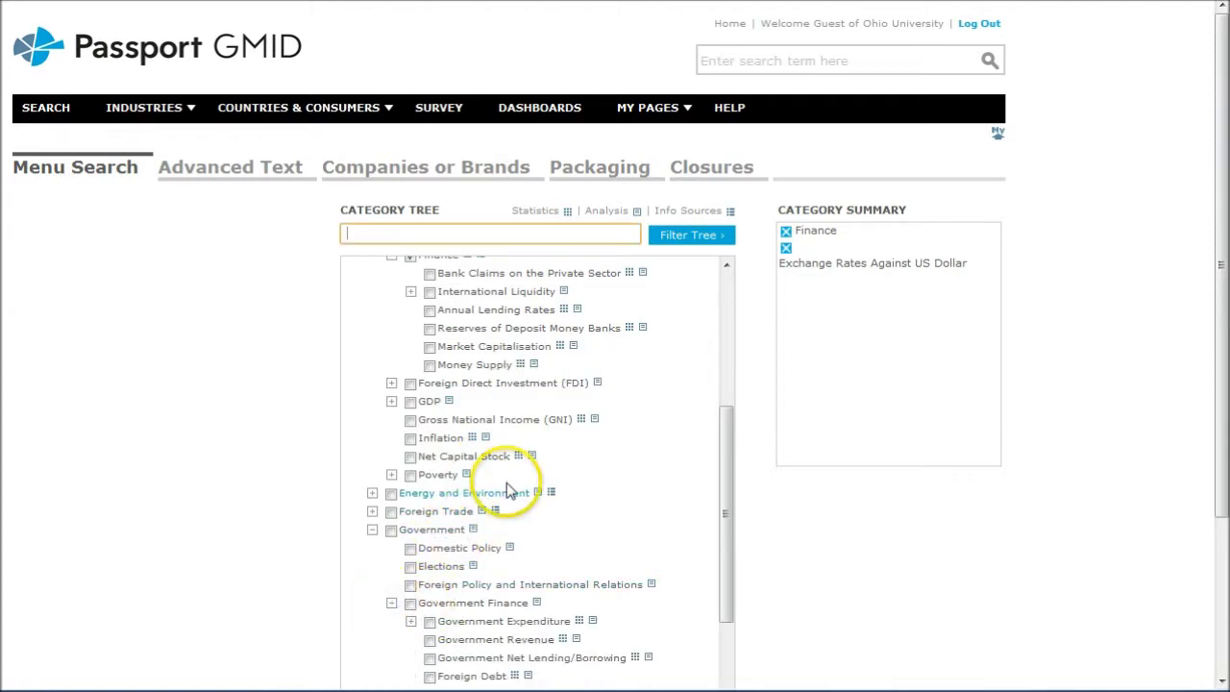
scroll(481, 490, "down", 1)
left_click(430, 524)
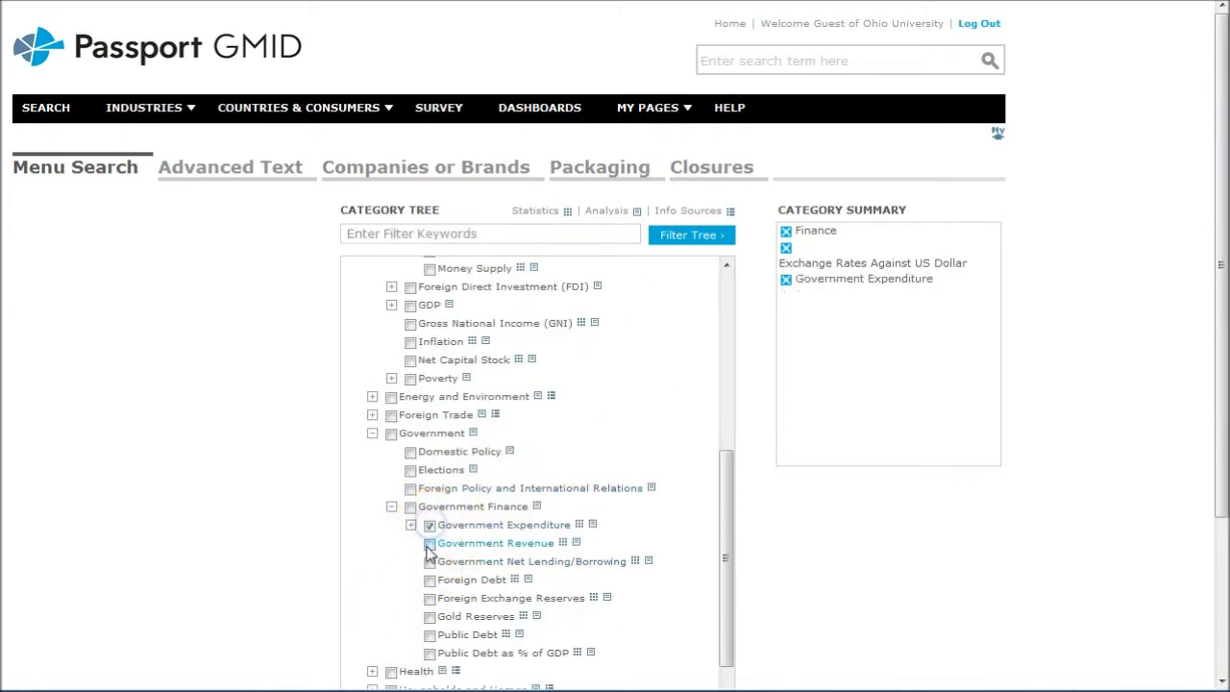
left_click(430, 543)
left_click(428, 580)
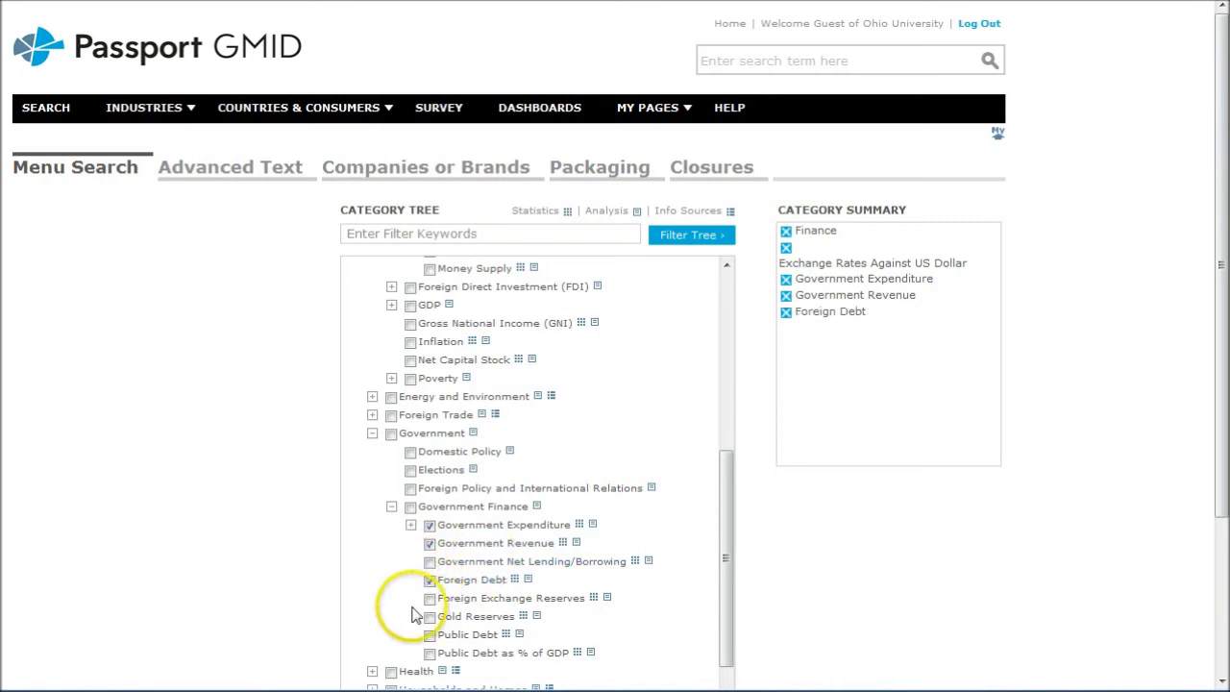
left_click(457, 634)
left_click(430, 654)
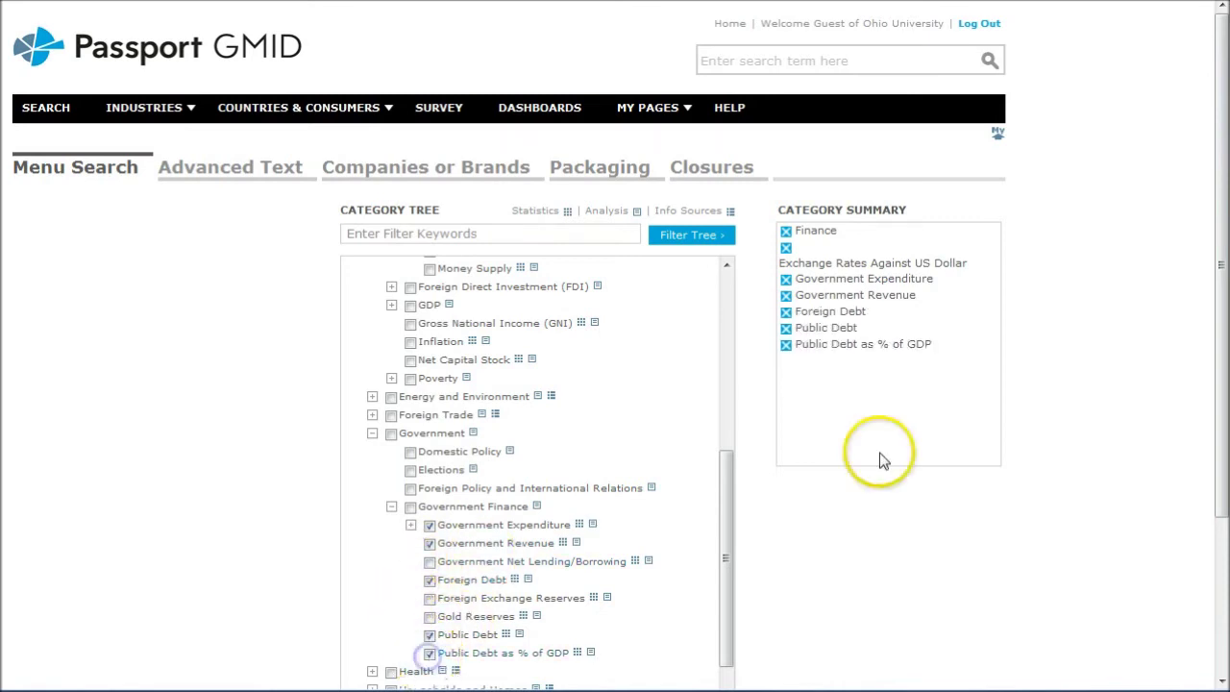
scroll(886, 452, "down", 1)
scroll(865, 456, "down", 1)
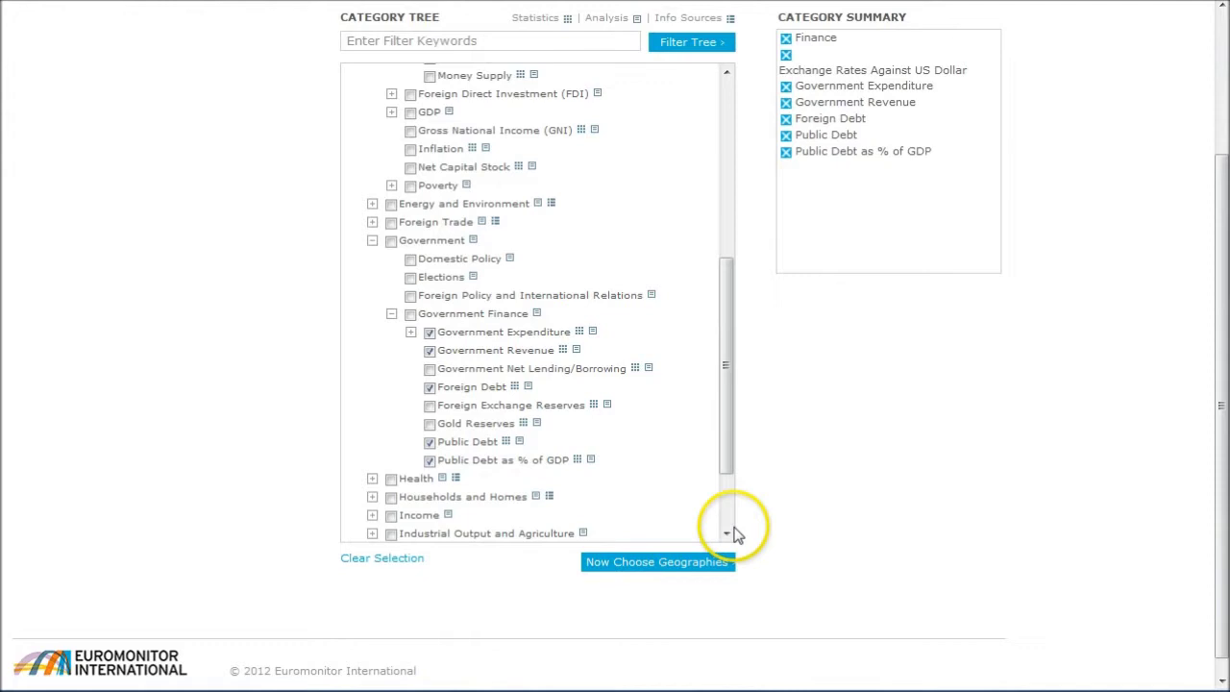
Go to geographies and tick Czech Republic, Latvia and Poland under Eastern Europe.
left_click(662, 565)
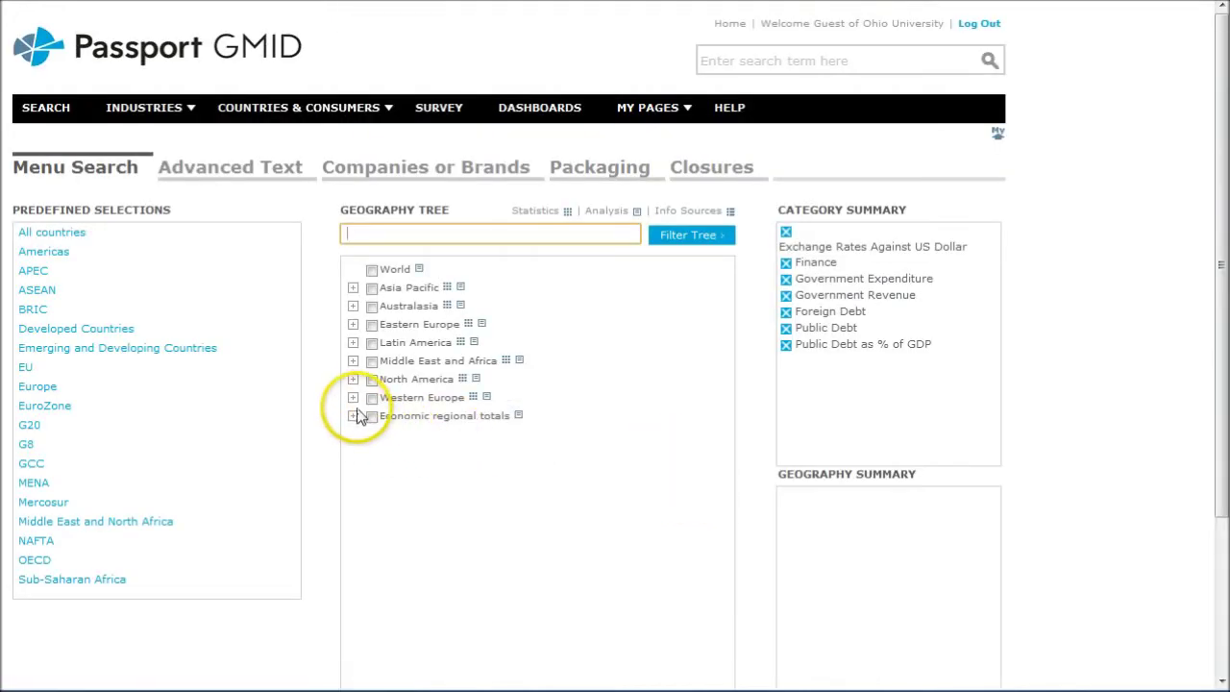
left_click(352, 324)
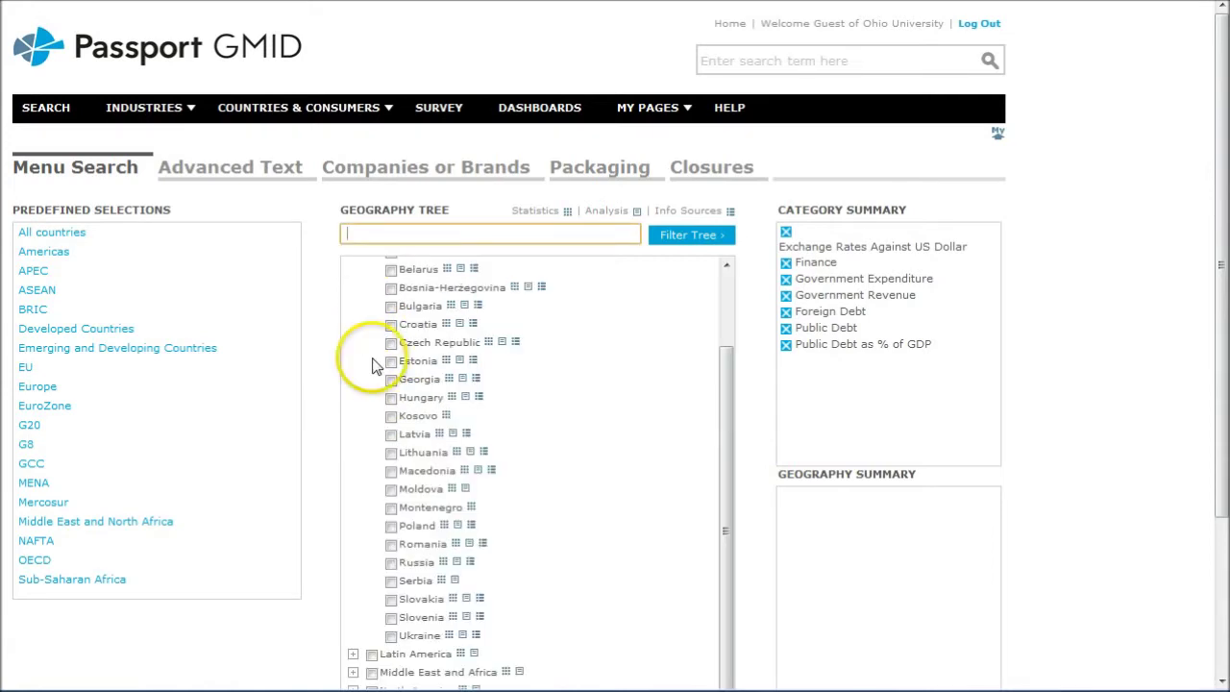
left_click(391, 343)
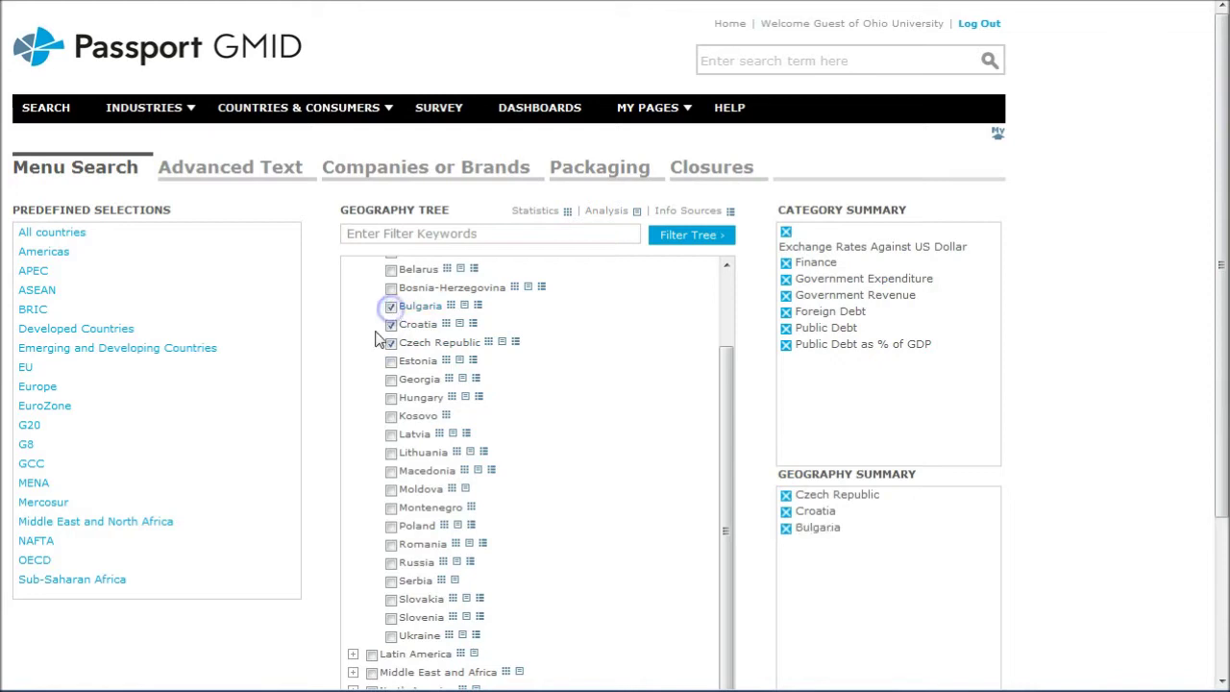
left_click(391, 434)
left_click(390, 525)
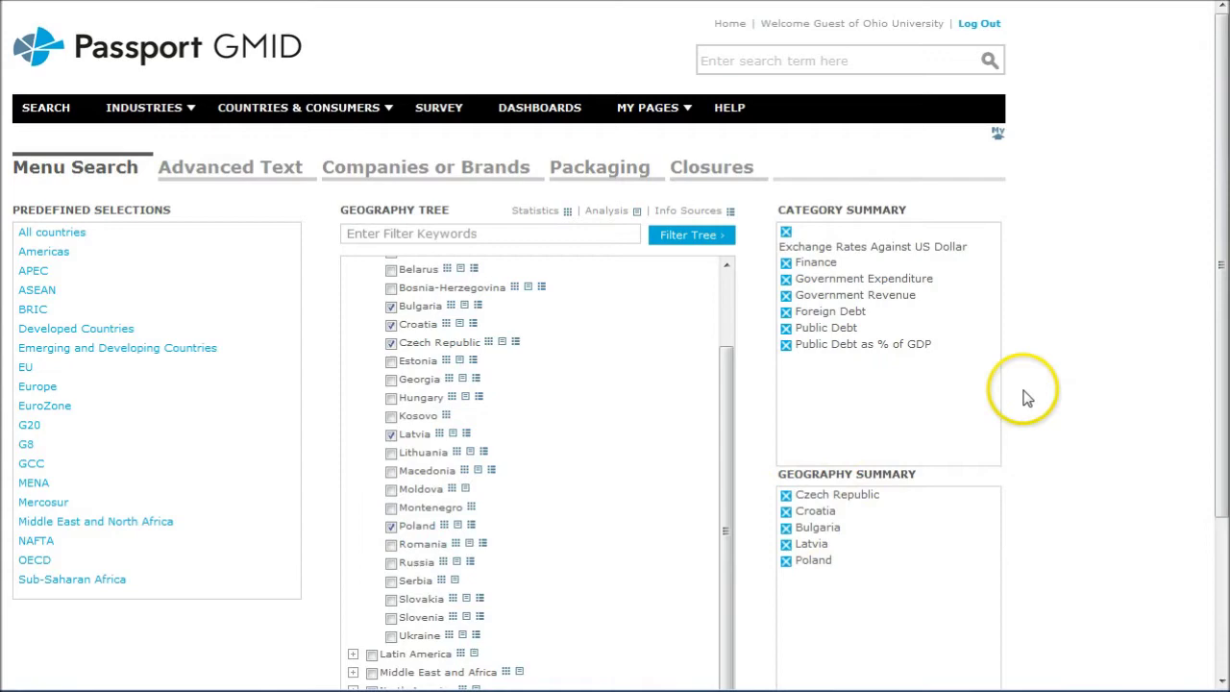
scroll(1027, 396, "down", 3)
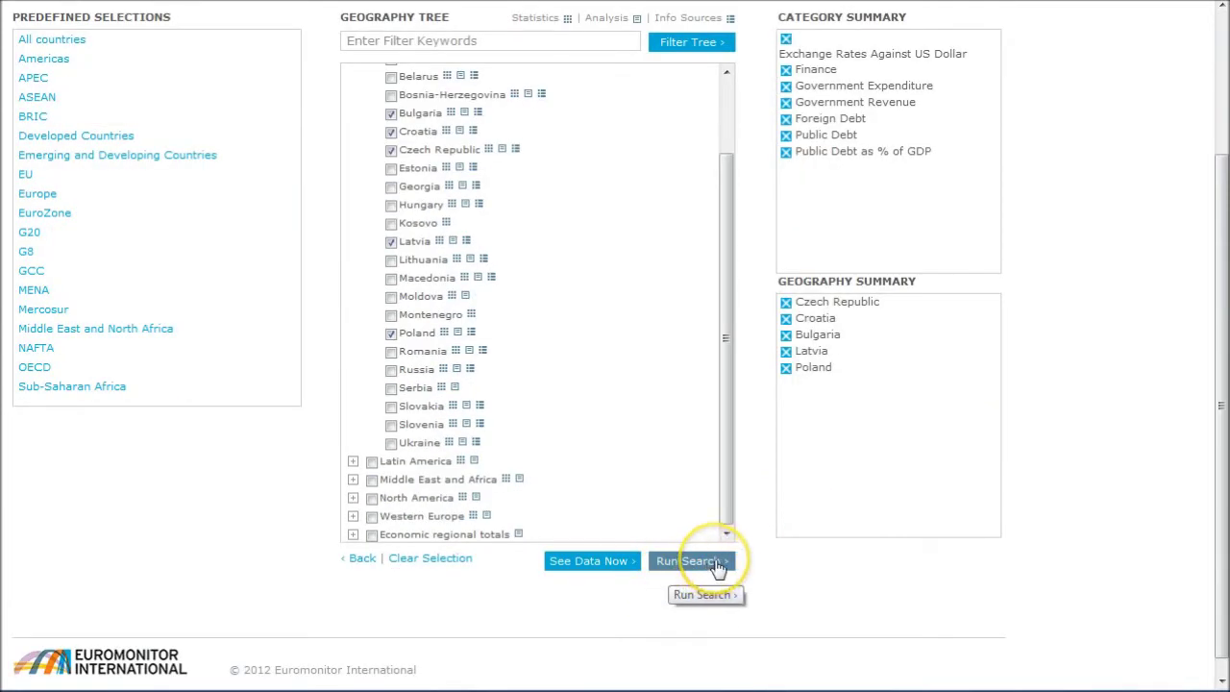
Run the search and review the 2006–2011 statistics results grouped by country.
left_click(596, 565)
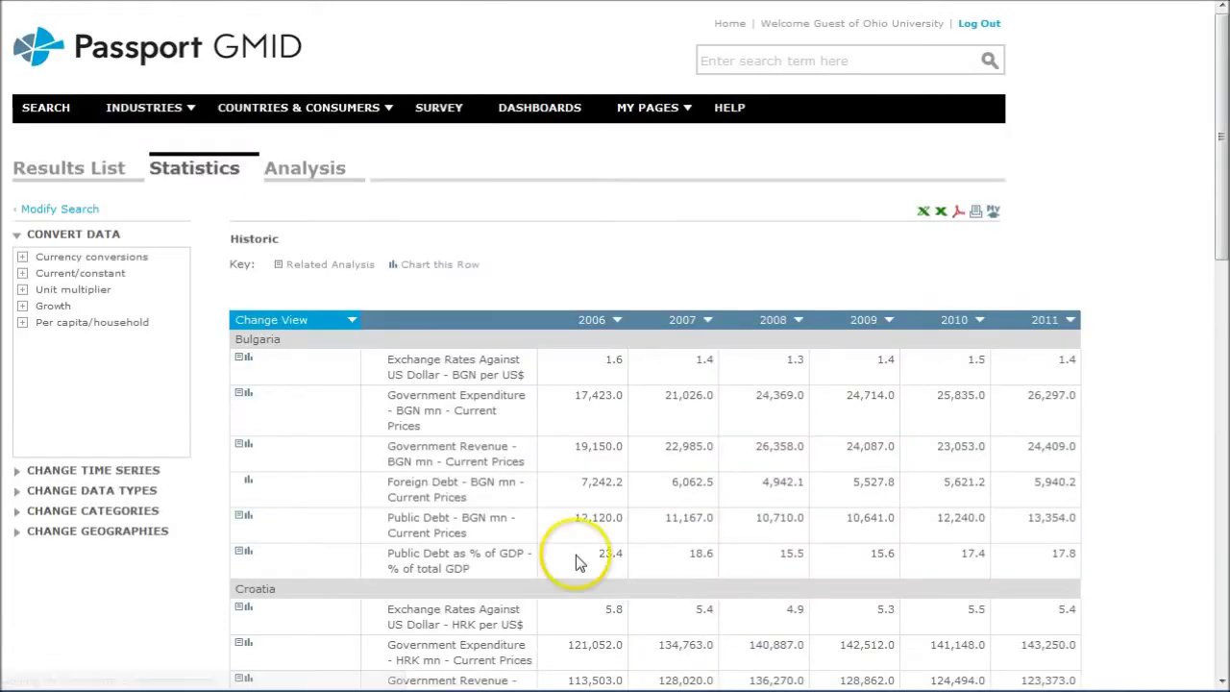
scroll(649, 274, "down", 2)
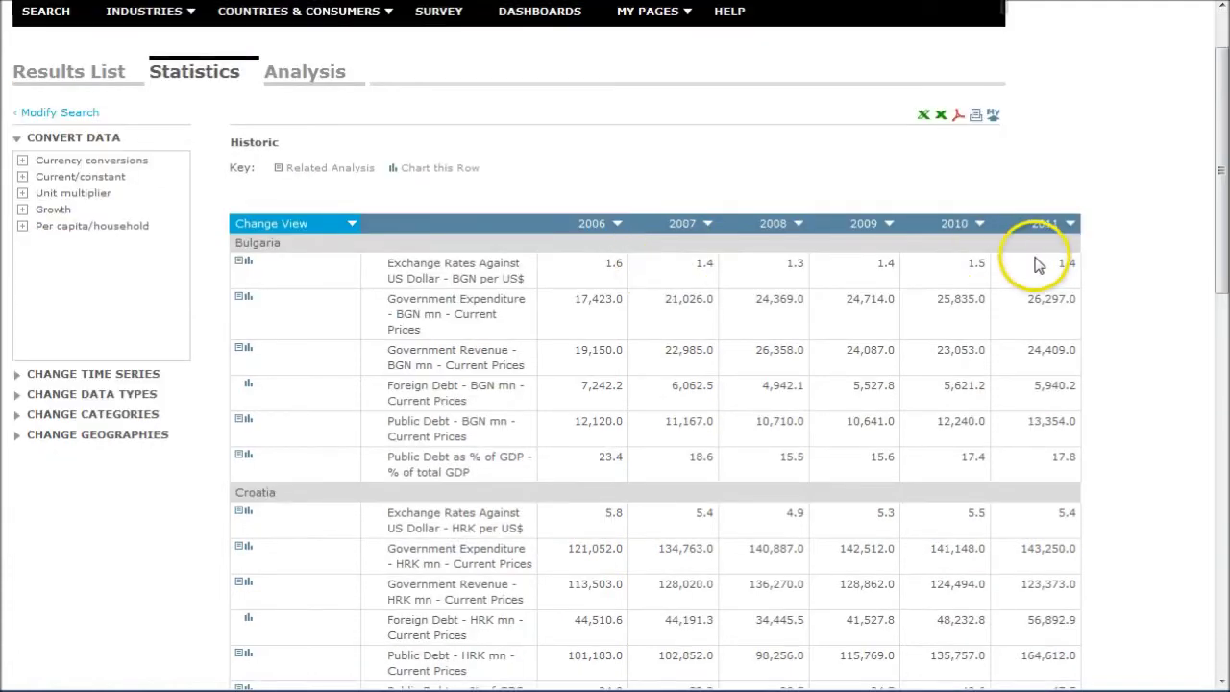
scroll(1128, 223, "down", 2)
scroll(1127, 223, "down", 2)
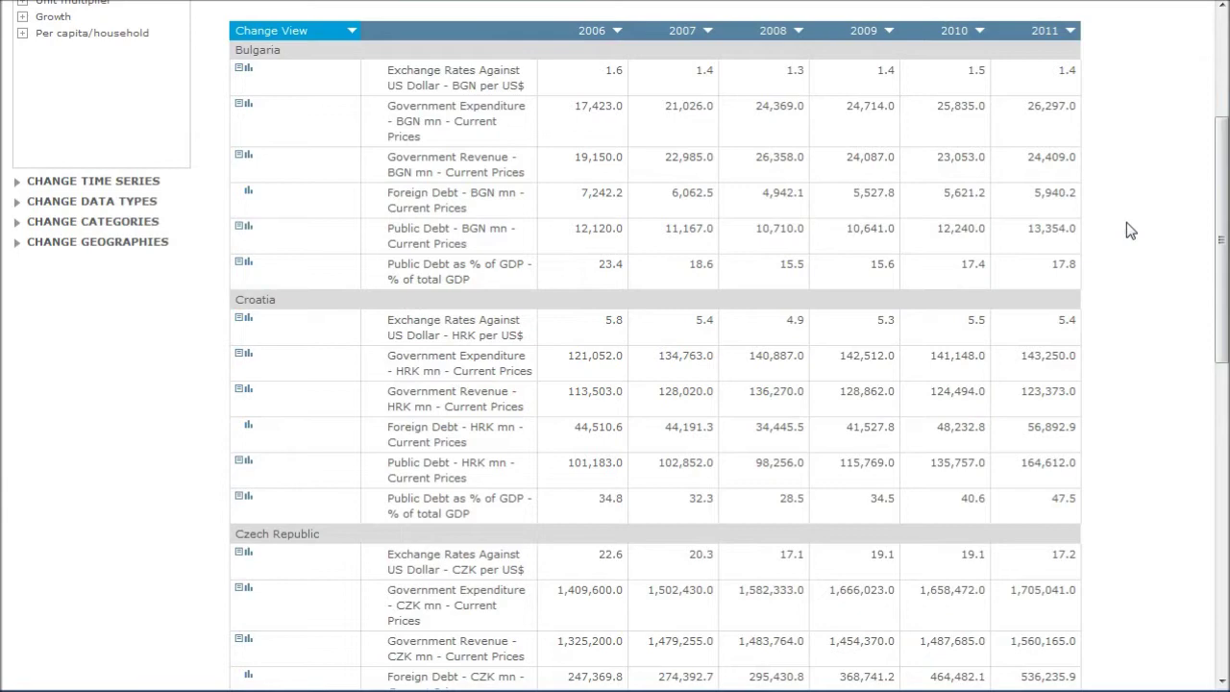
scroll(1126, 222, "up", 2)
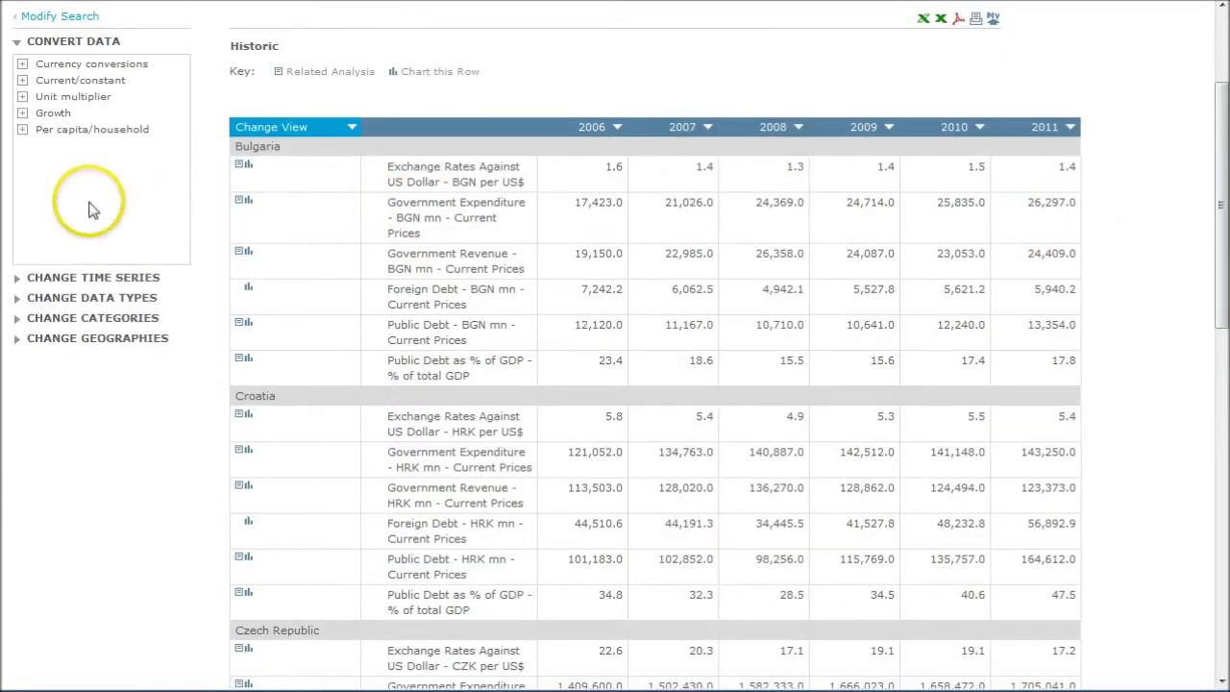
Add the earlier years through 2005 to the time series so the table starts at 2001.
left_click(21, 278)
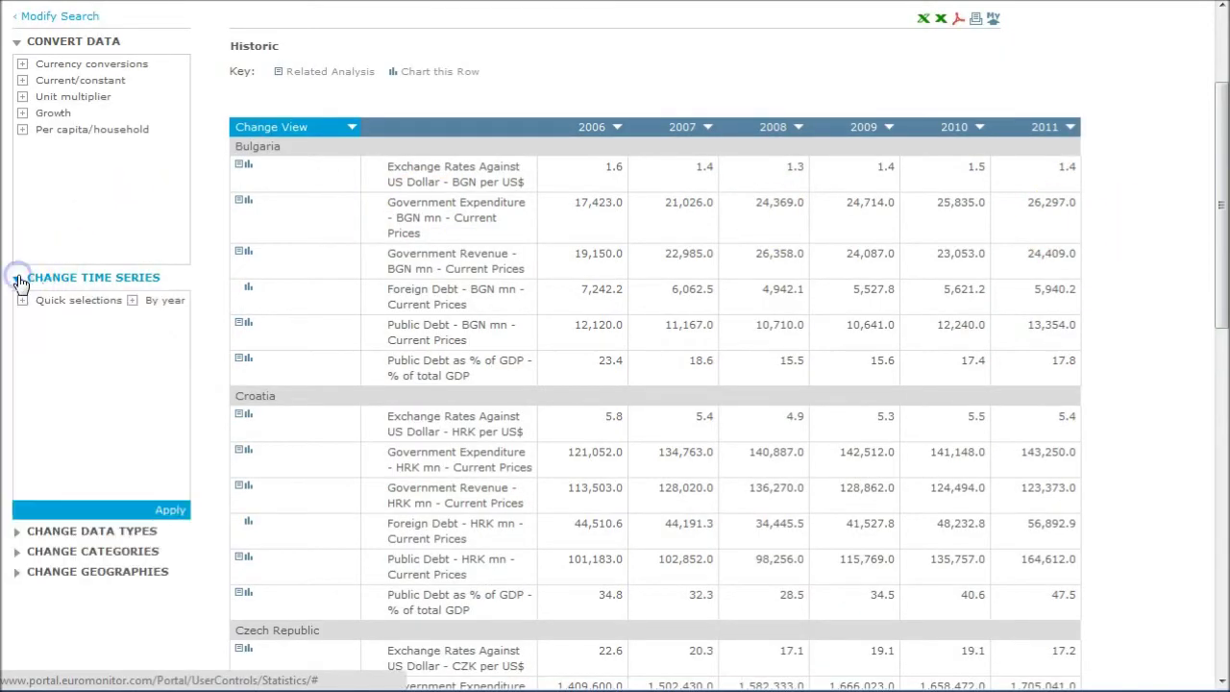
left_click(132, 300)
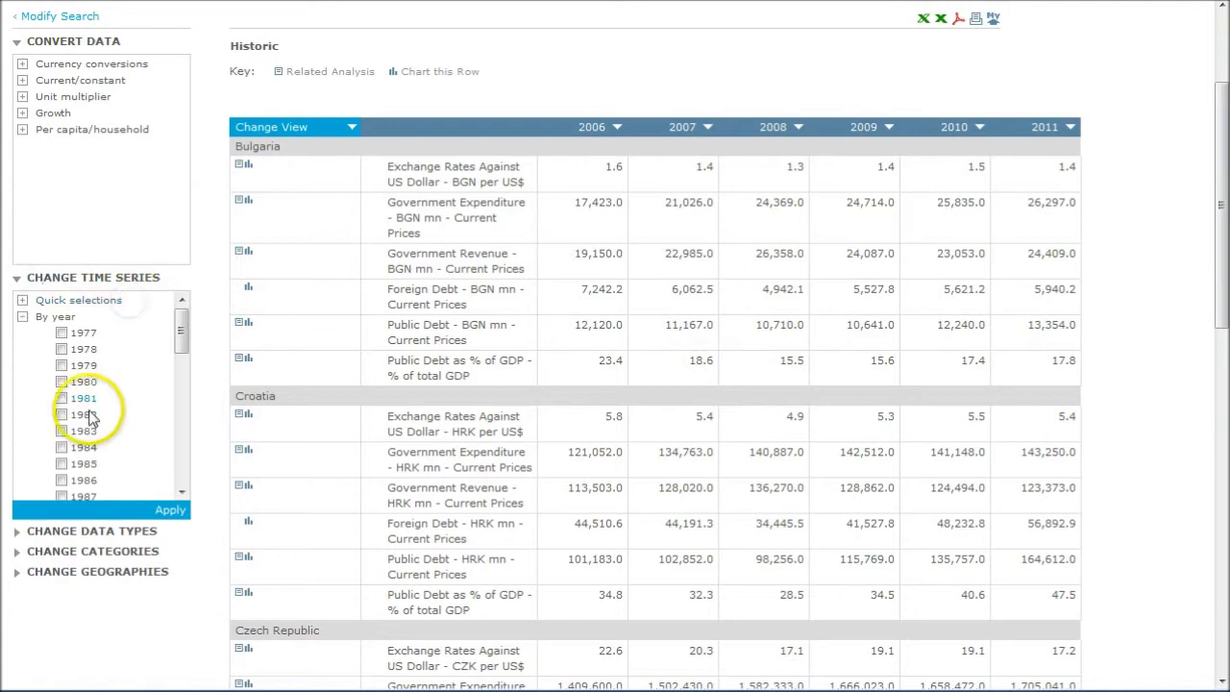
scroll(106, 404, "down", 3)
scroll(120, 382, "down", 3)
scroll(106, 389, "up", 2)
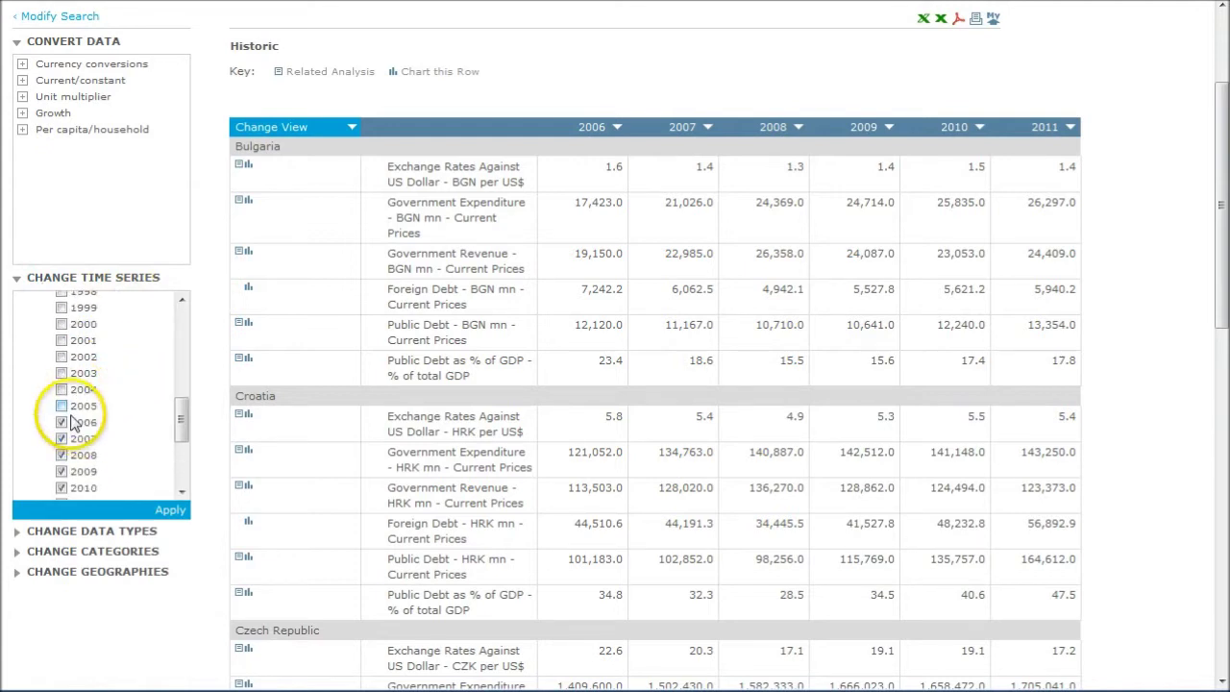
left_click(62, 407)
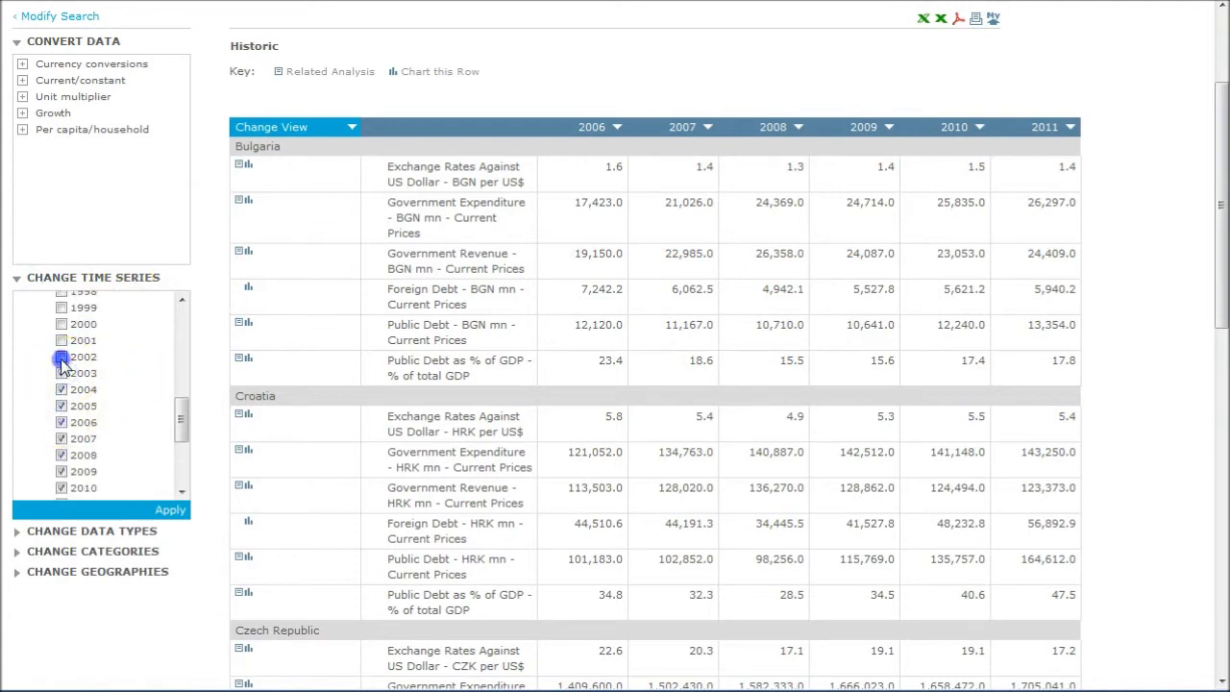
left_click(159, 509)
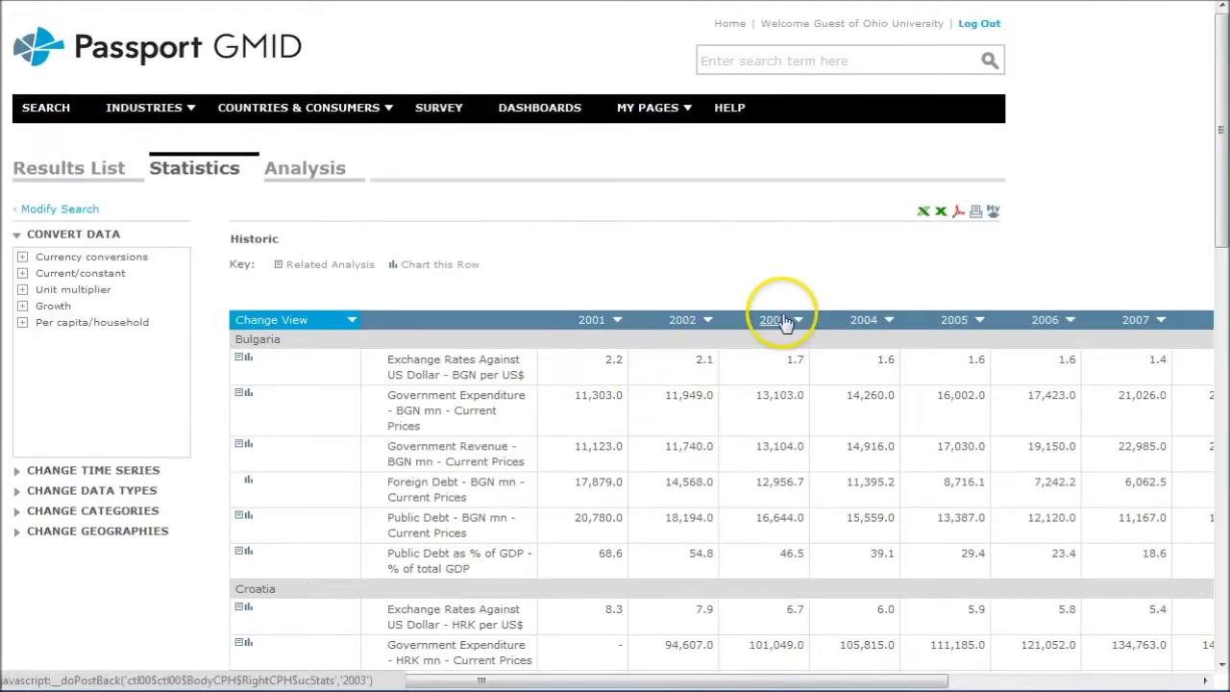
Expand Per capita/household and Unit multiplier under Convert Data to show Thousand, Million and Billion.
scroll(804, 321, "down", 3)
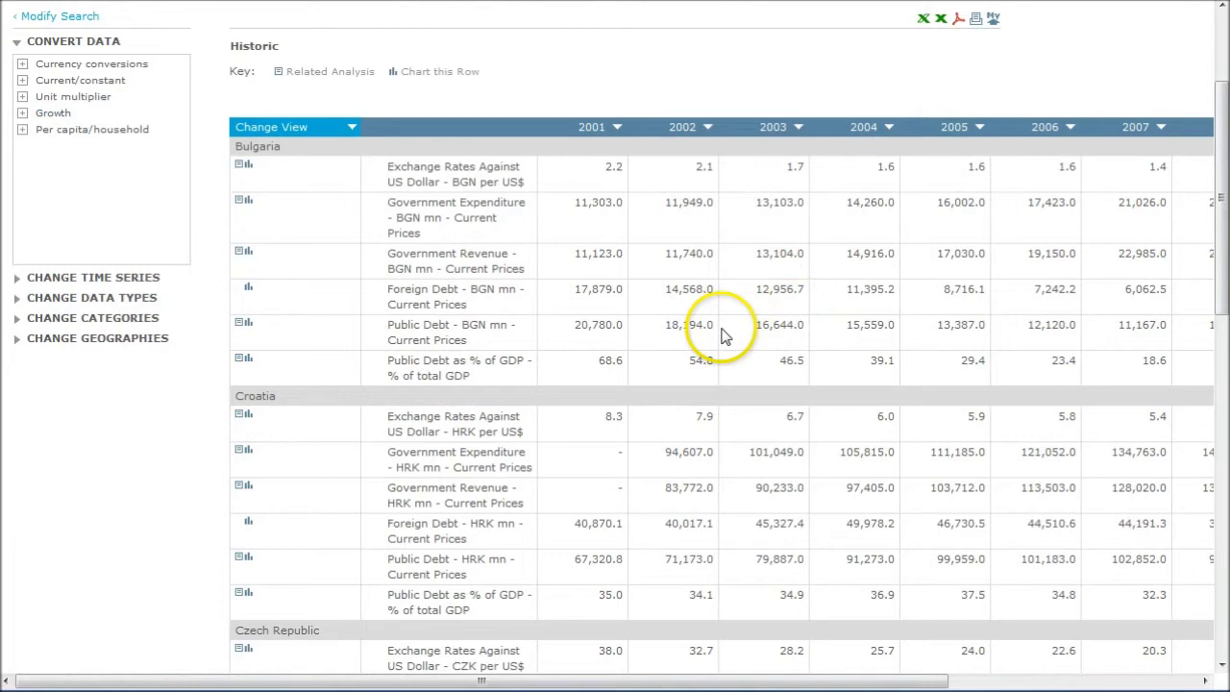
scroll(673, 332, "up", 2)
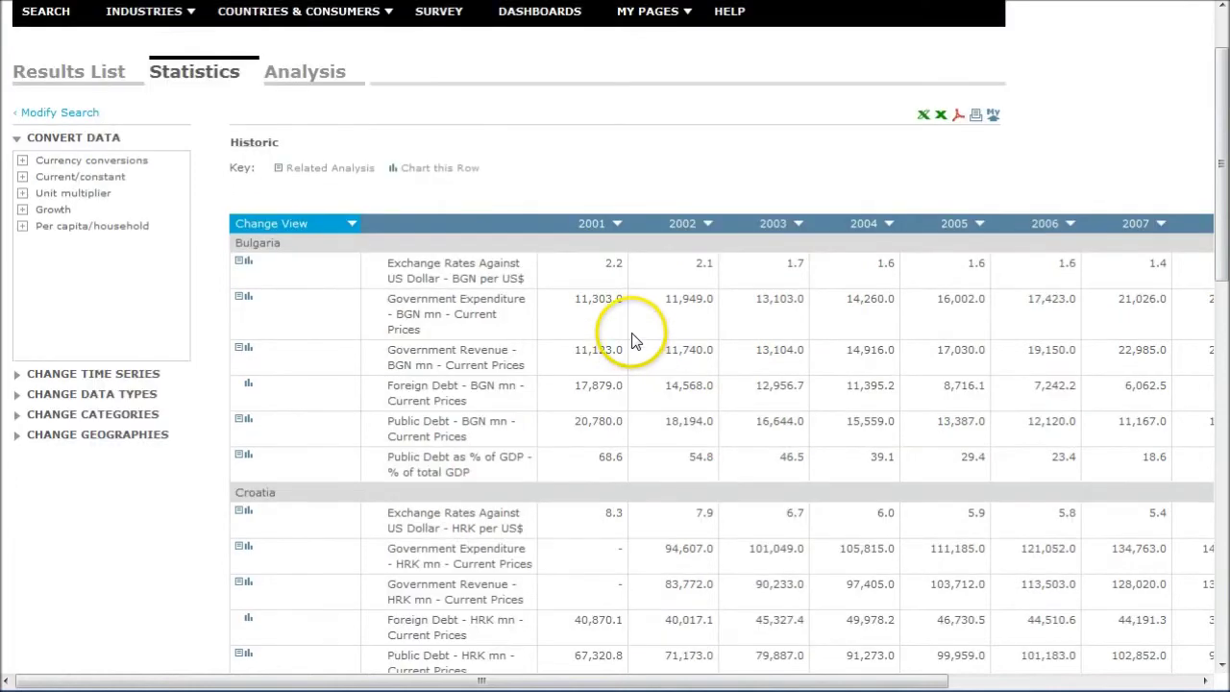
left_click(23, 228)
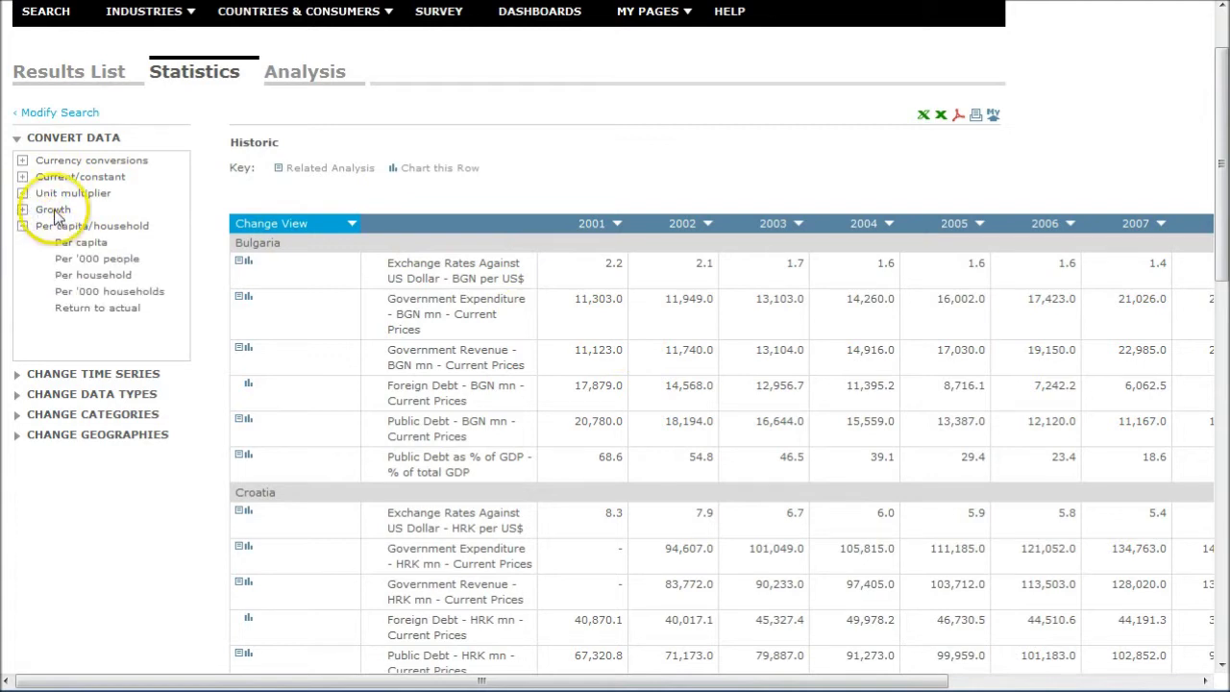
left_click(23, 194)
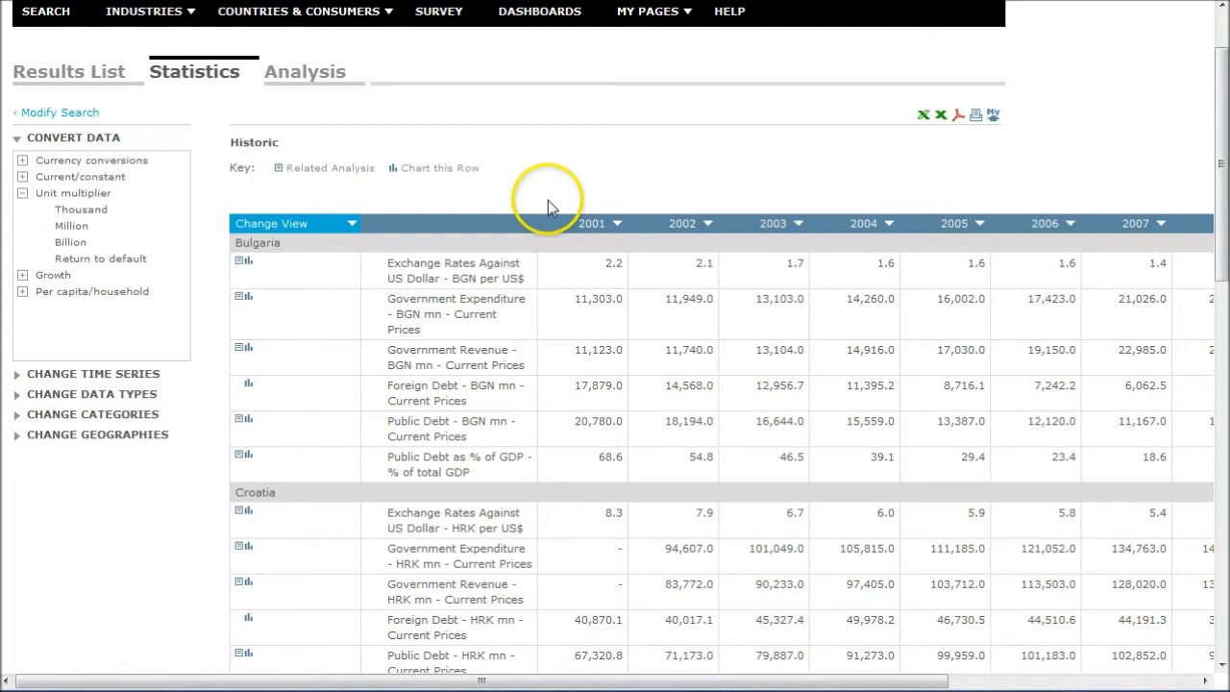
Tick Canada under North America in the geography options and apply the change.
left_click(19, 435)
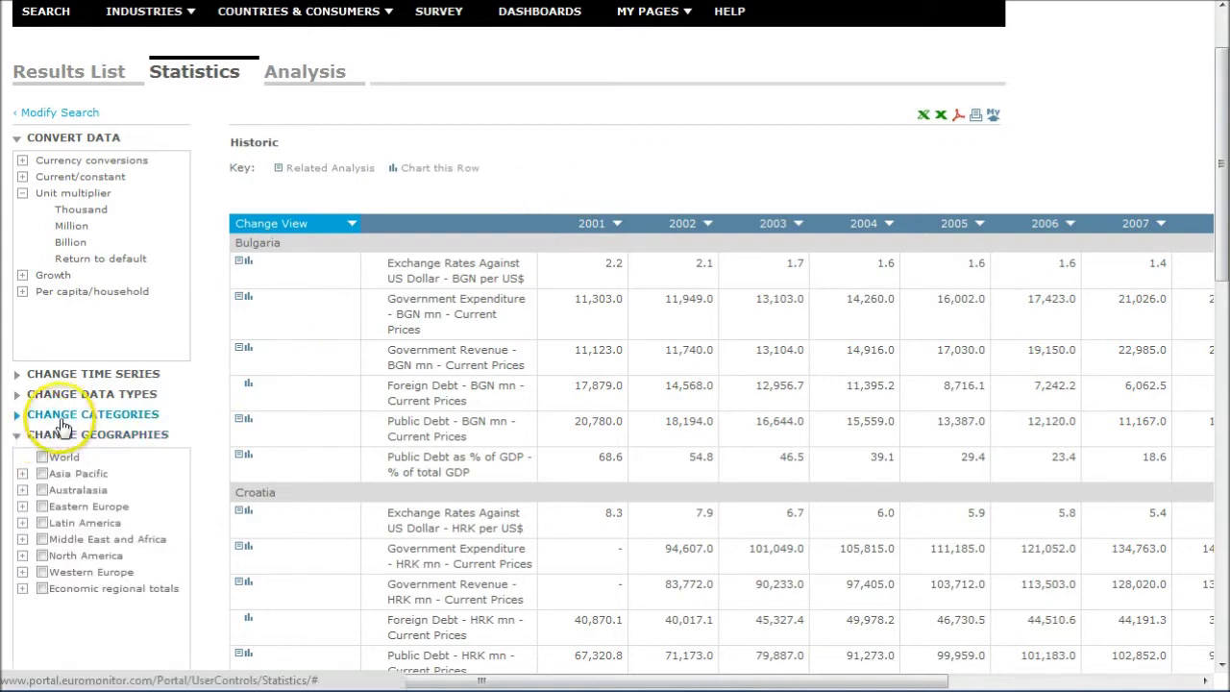
left_click(22, 556)
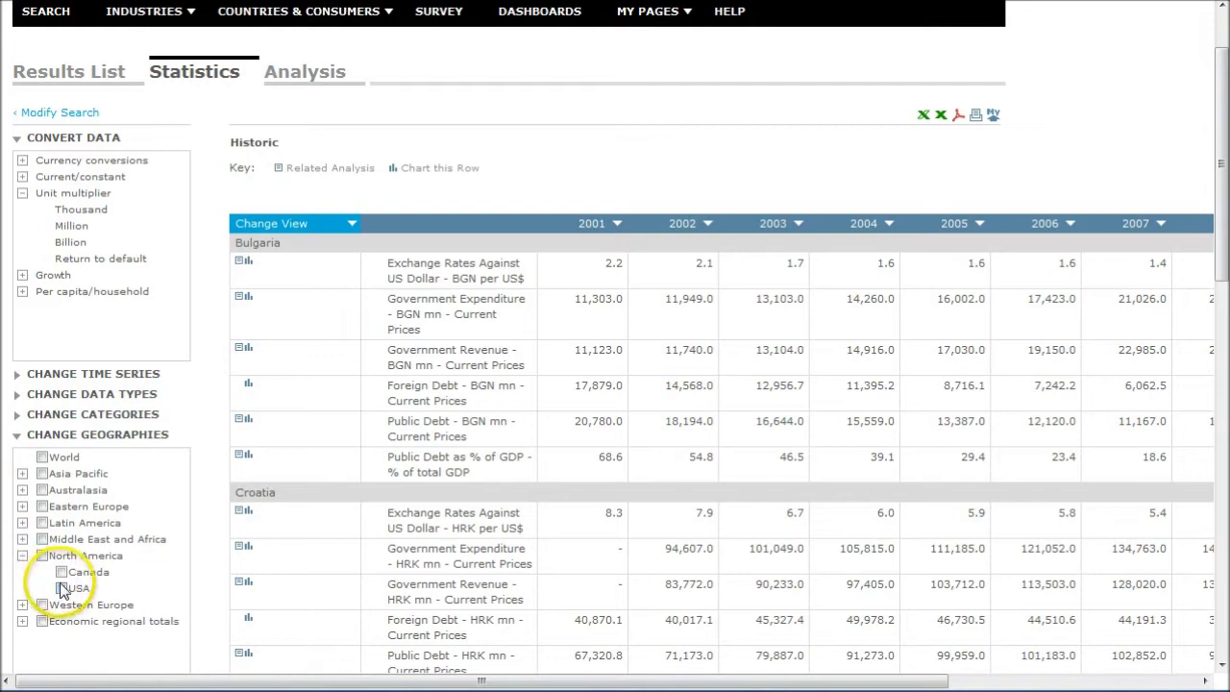
left_click(62, 572)
scroll(104, 538, "down", 3)
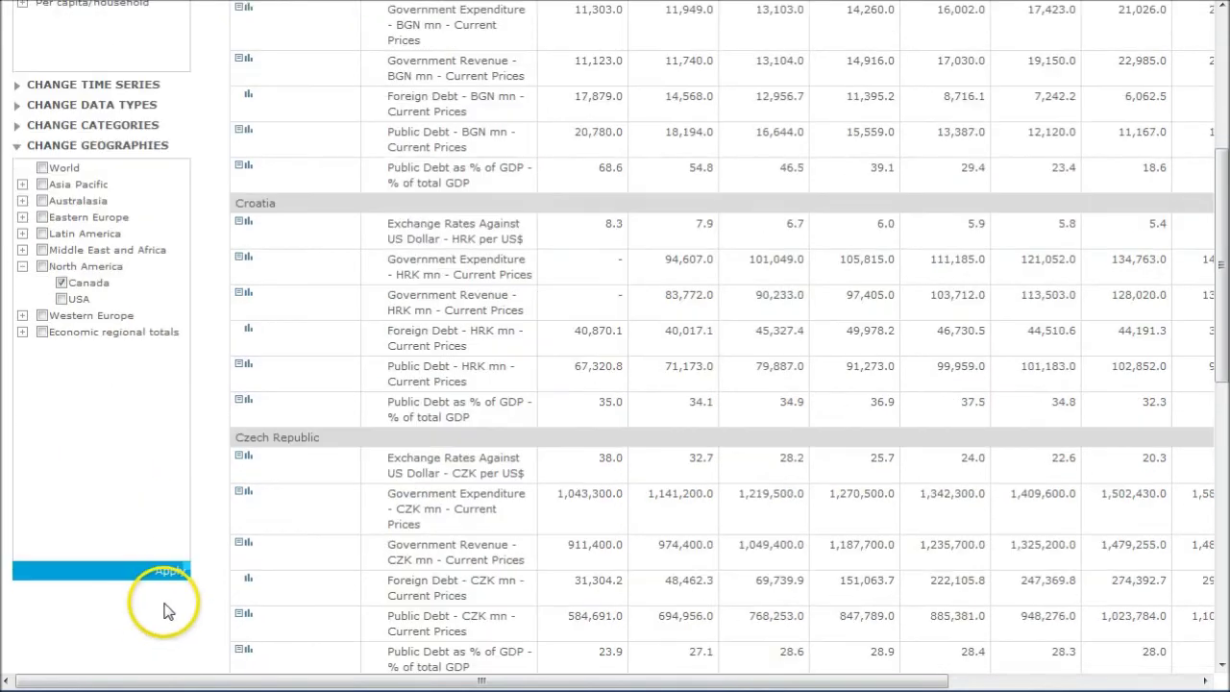
left_click(144, 573)
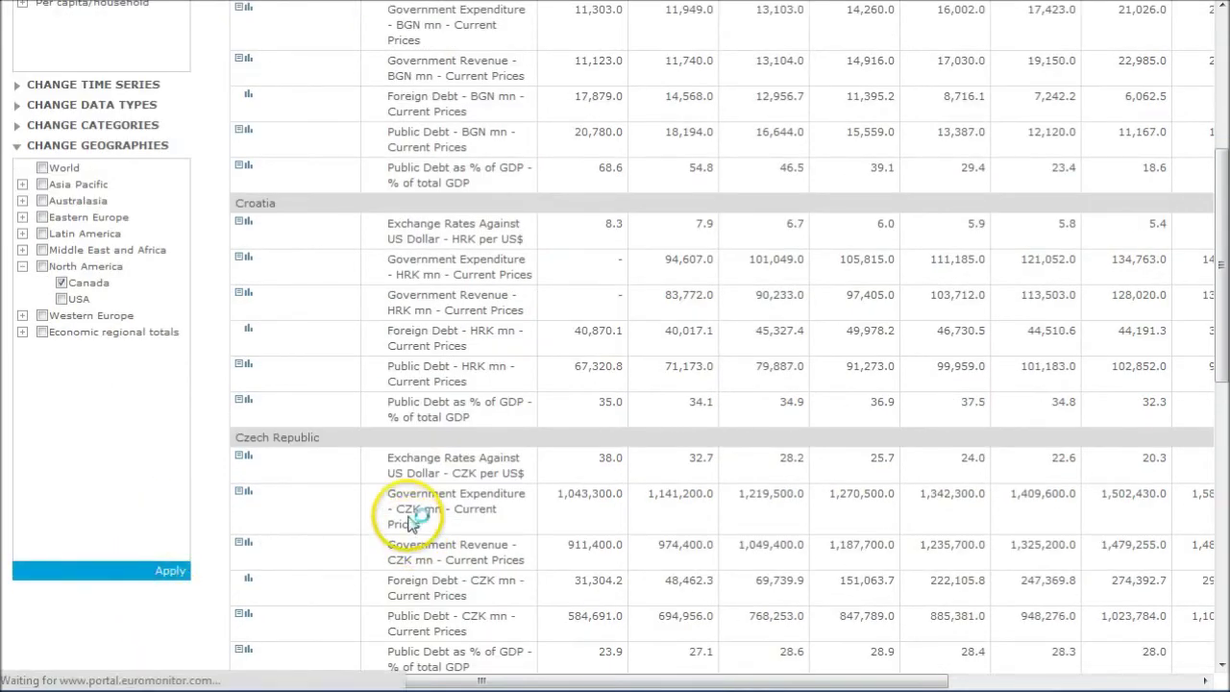
scroll(438, 370, "down", 1)
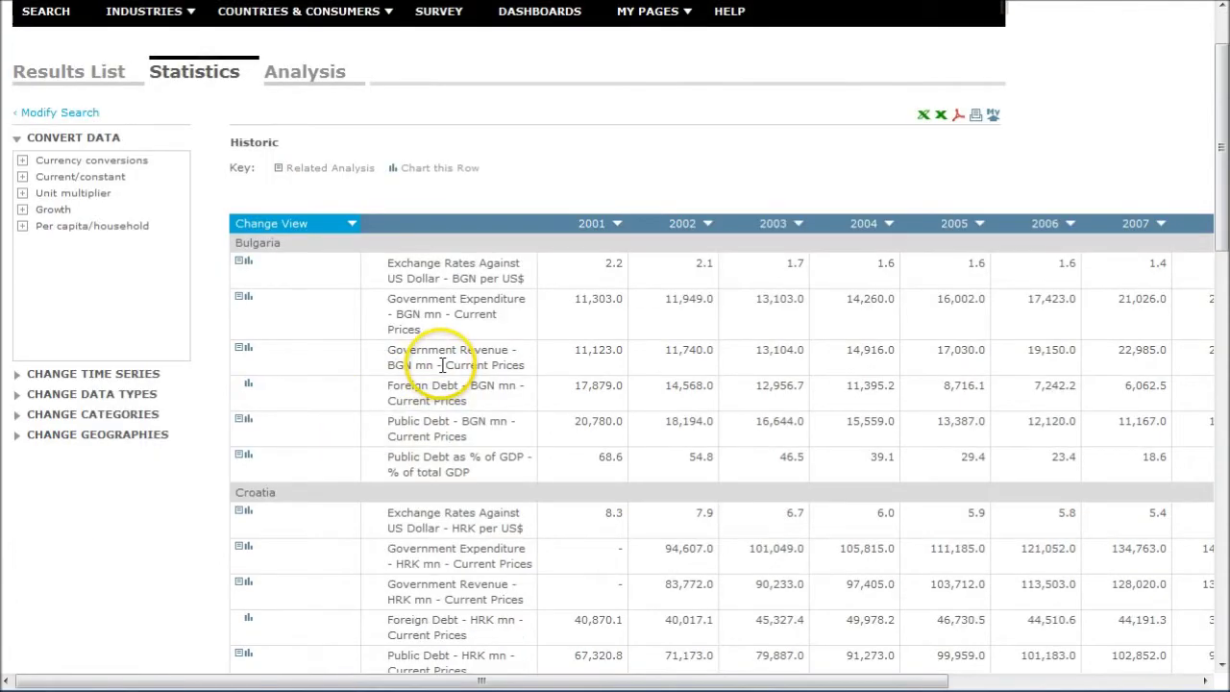
scroll(442, 366, "down", 7)
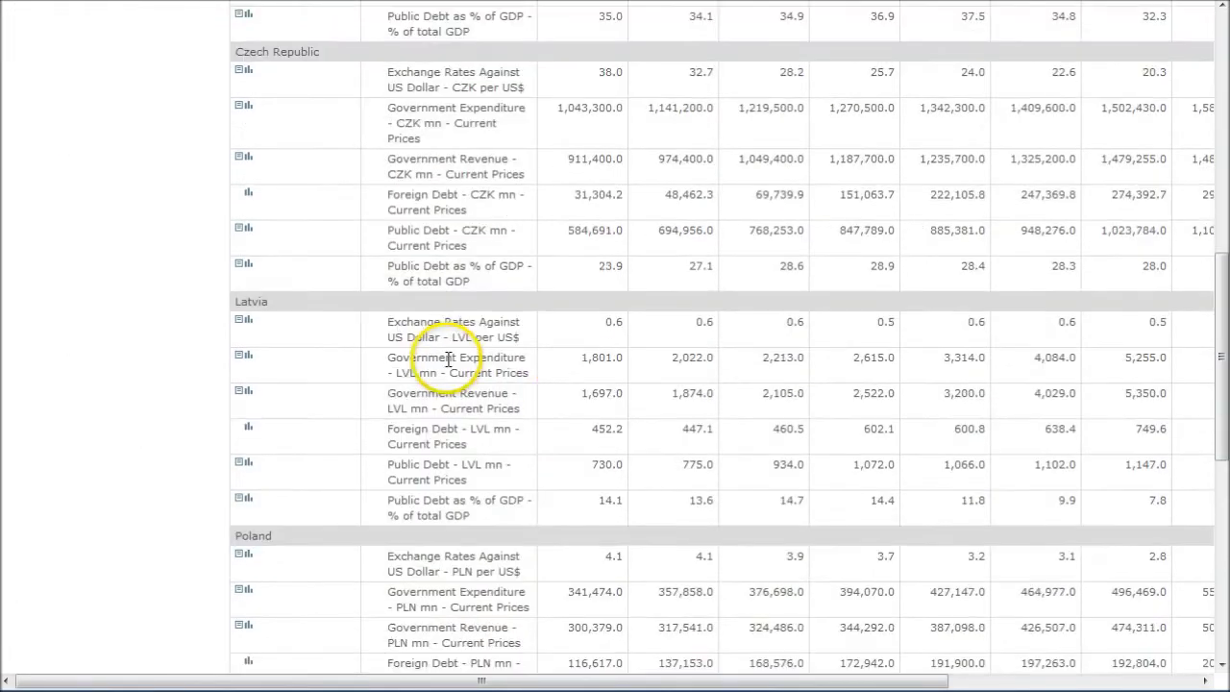
scroll(448, 360, "down", 6)
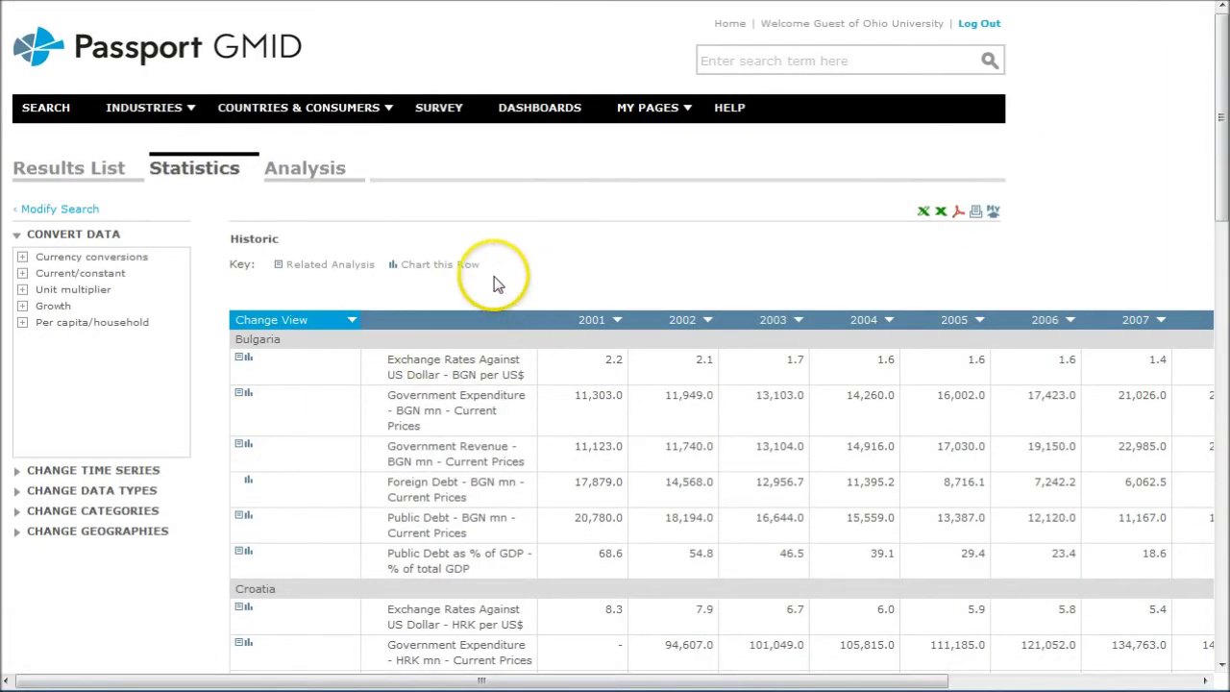
scroll(497, 284, "down", 1)
scroll(497, 283, "down", 1)
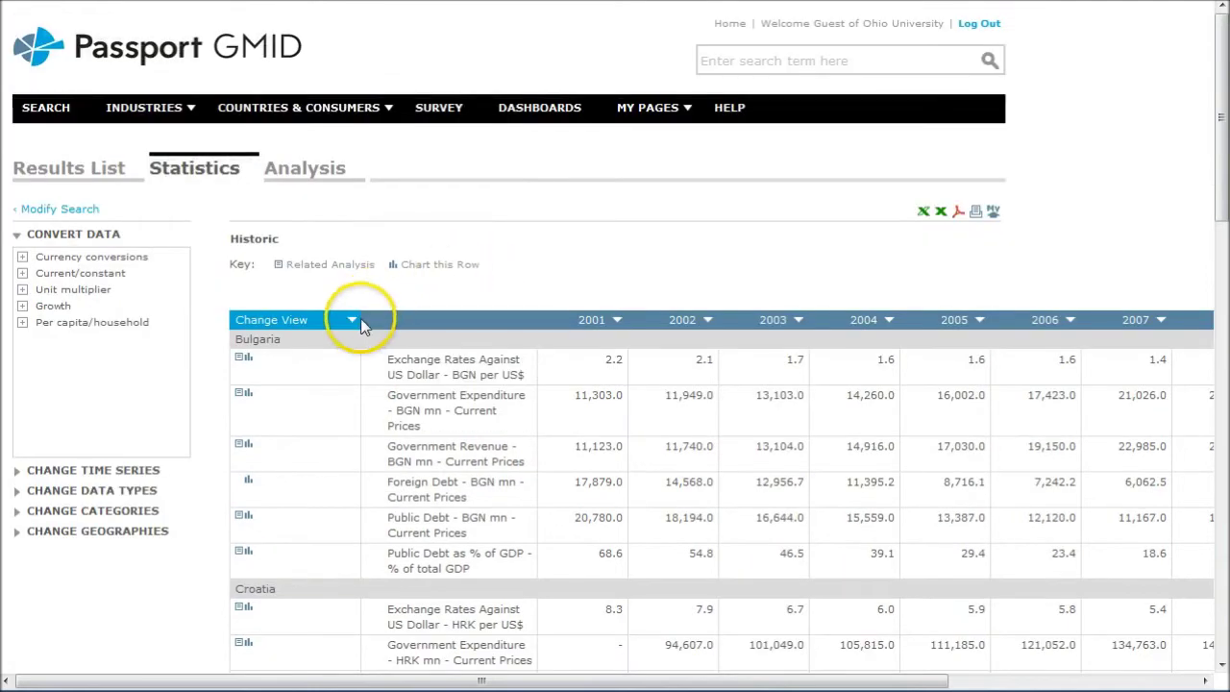
Use Toggle row level groups in Change View to group rows by indicator.
left_click(351, 320)
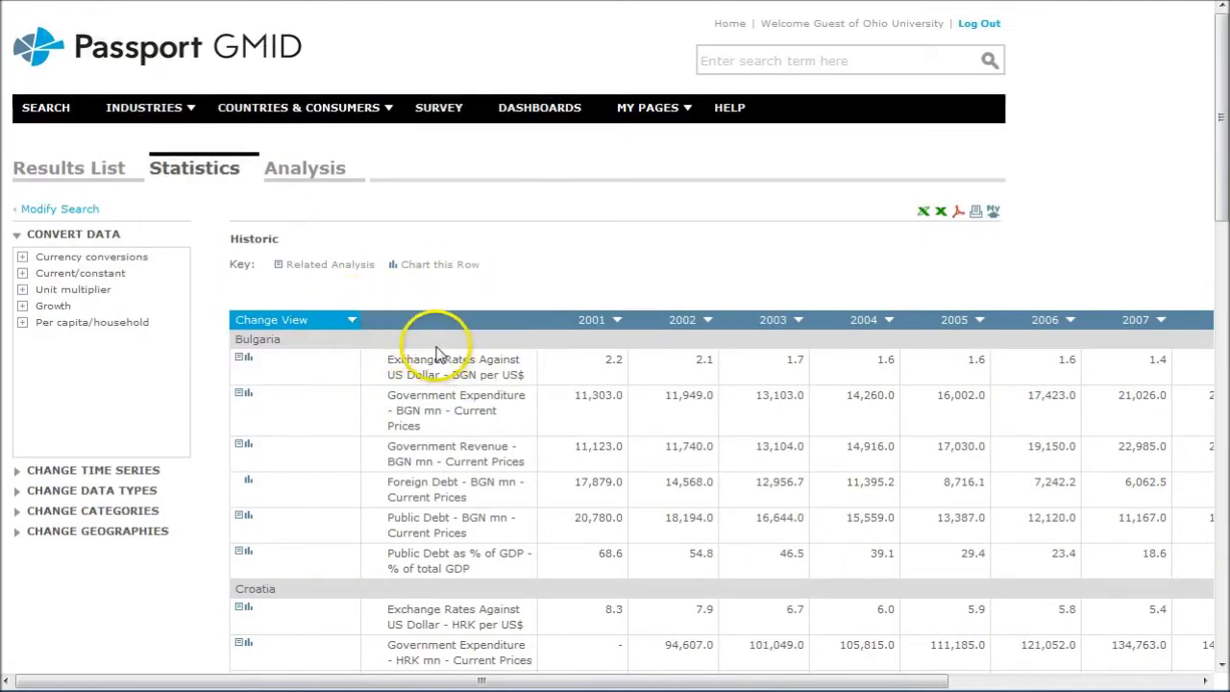
left_click(352, 321)
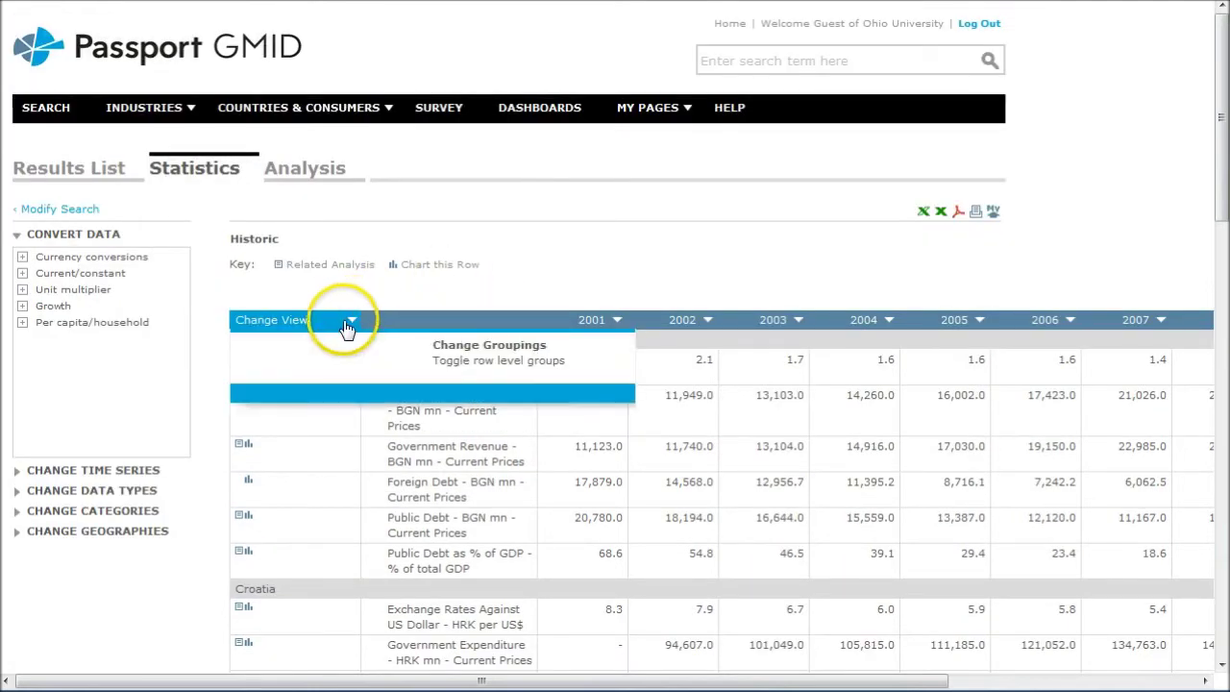
left_click(527, 364)
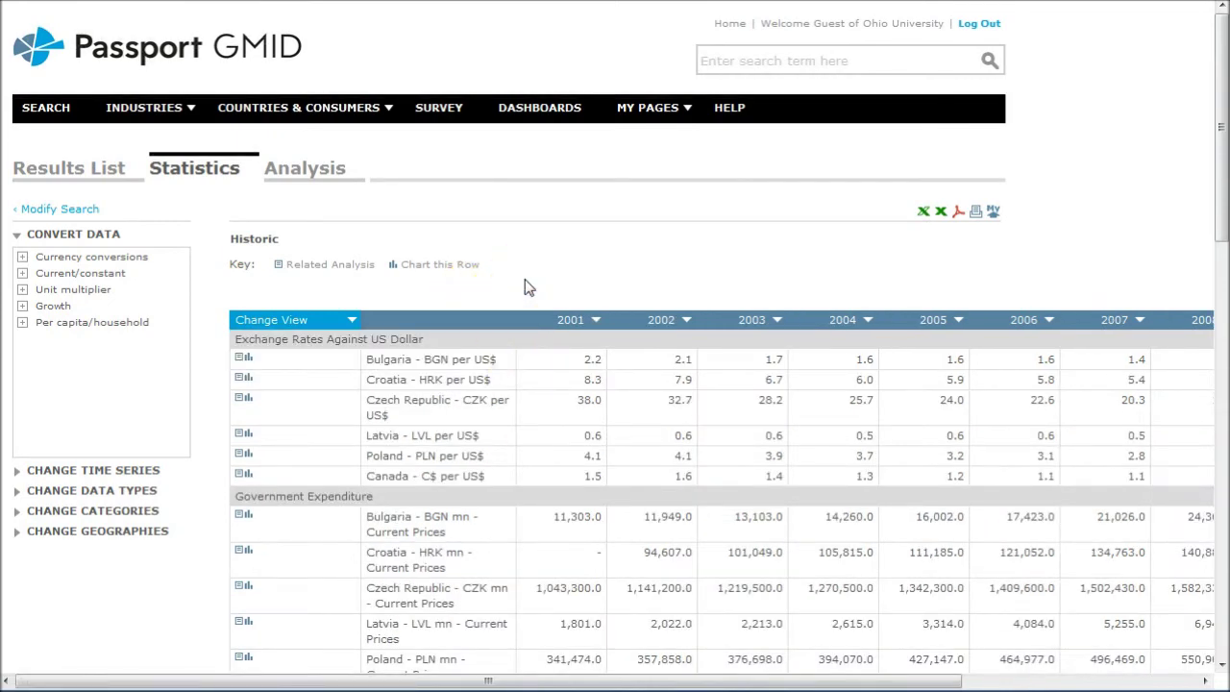
scroll(527, 286, "down", 1)
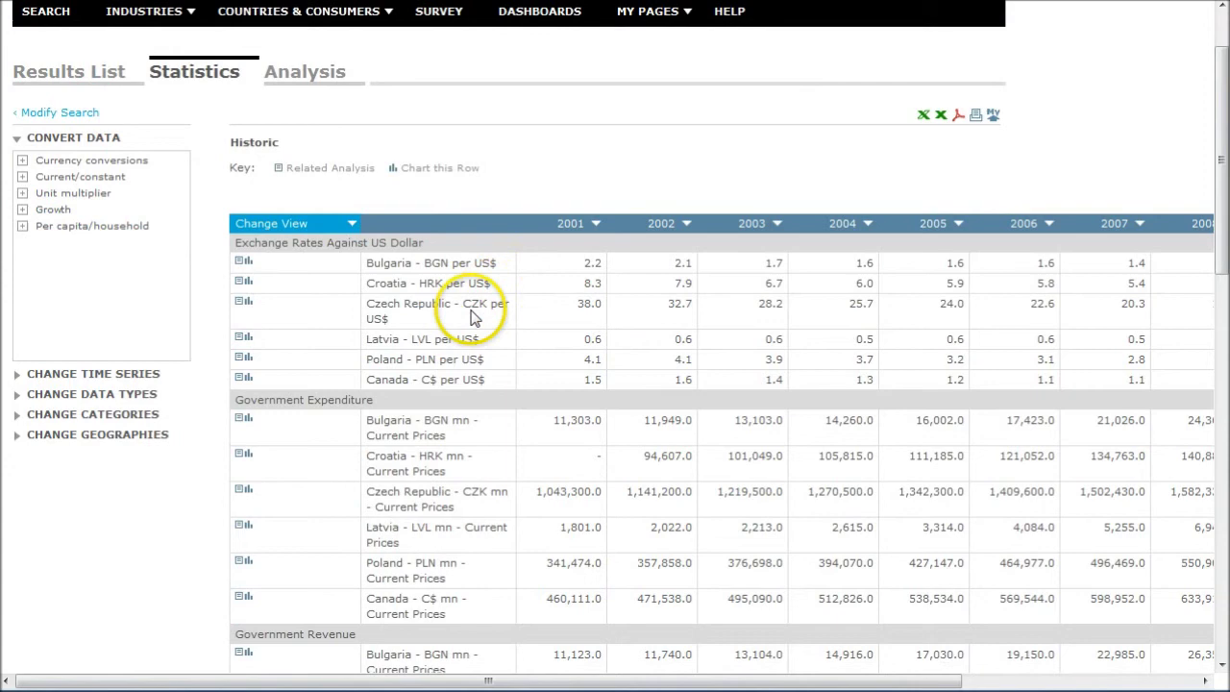
scroll(473, 321, "down", 2)
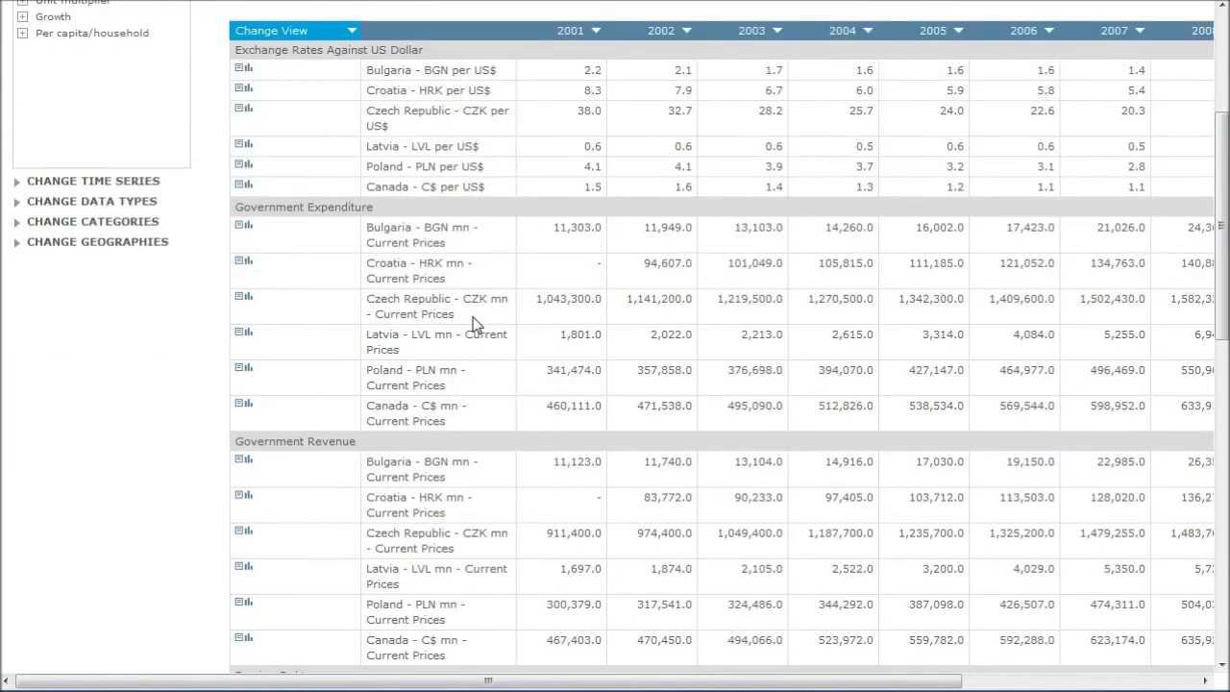
scroll(473, 324, "down", 1)
scroll(473, 324, "down", 1)
scroll(473, 324, "up", 4)
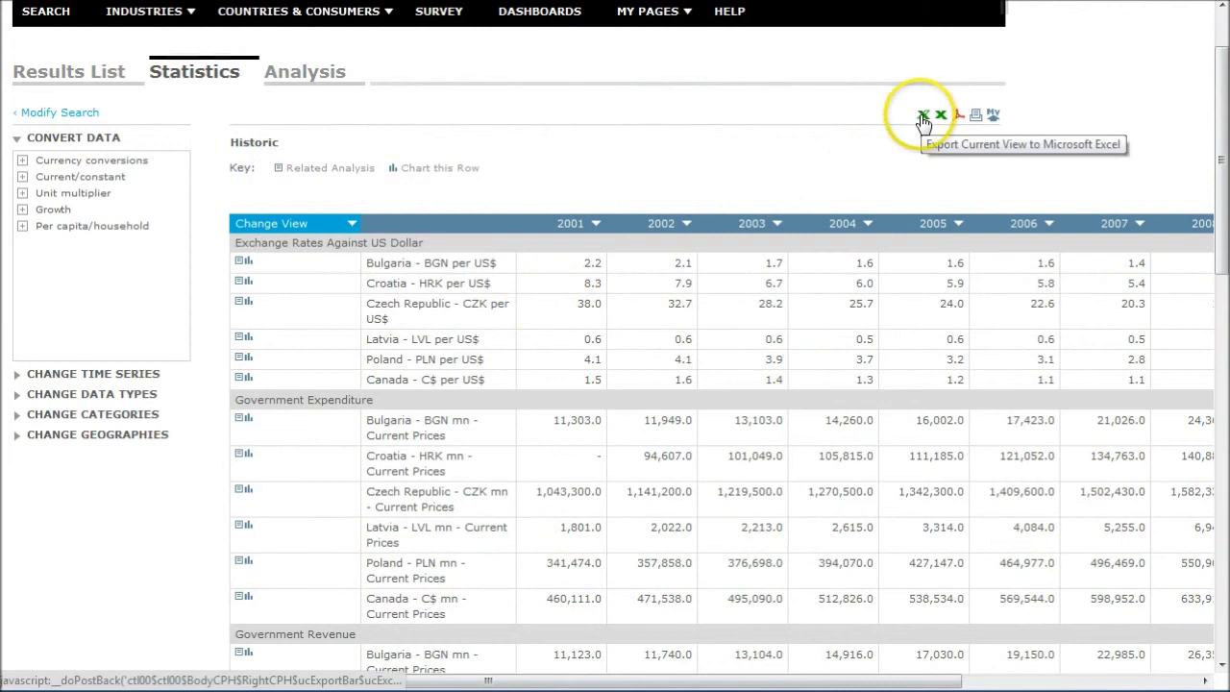
left_click(679, 165)
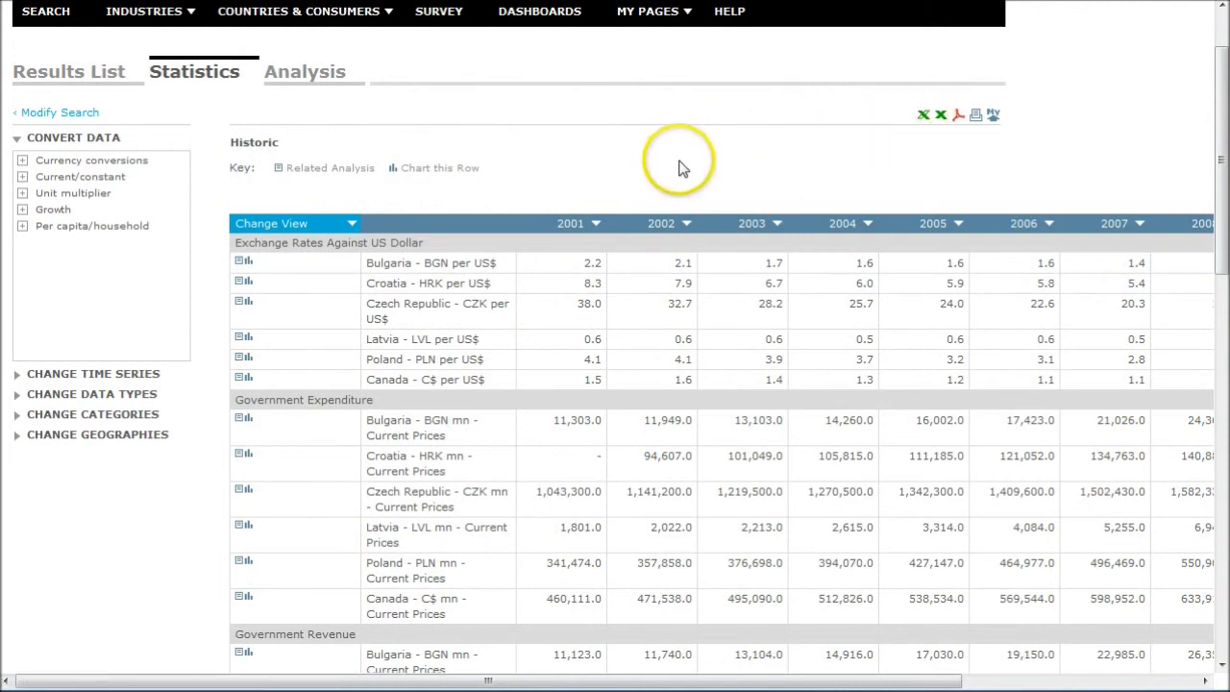